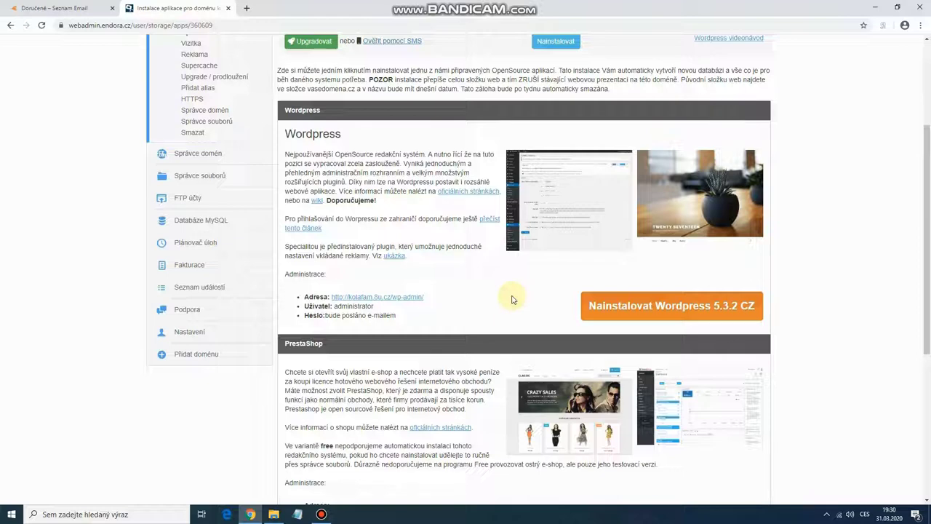
# Step: Switch to the Seznam Email inbox tab
pyautogui.click(75, 8)
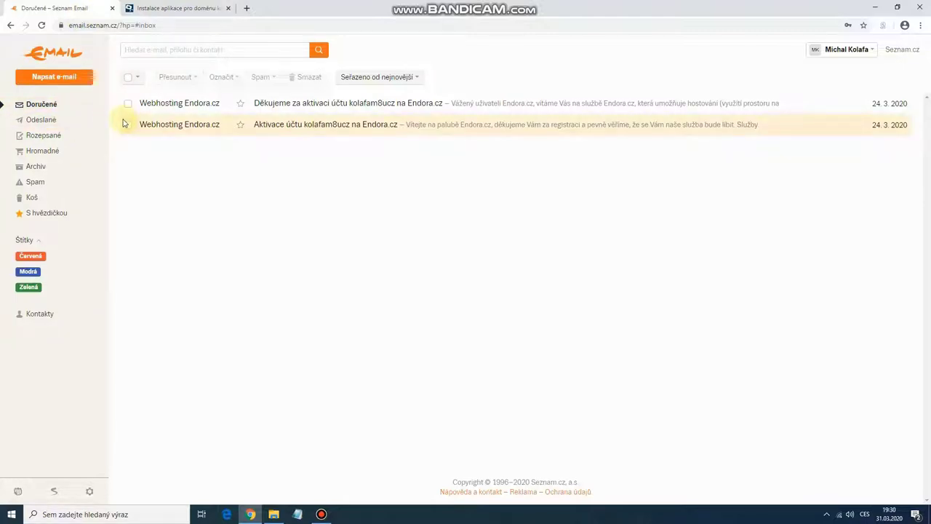
# Step: Open the Endora email about the WordPress install on kolafam.8u.cz and follow its login link
pyautogui.click(156, 13)
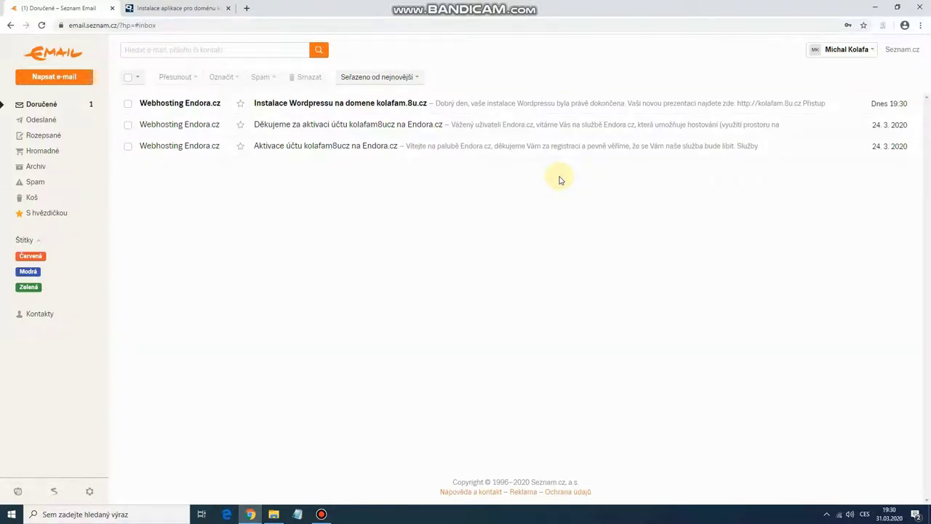
pyautogui.click(561, 103)
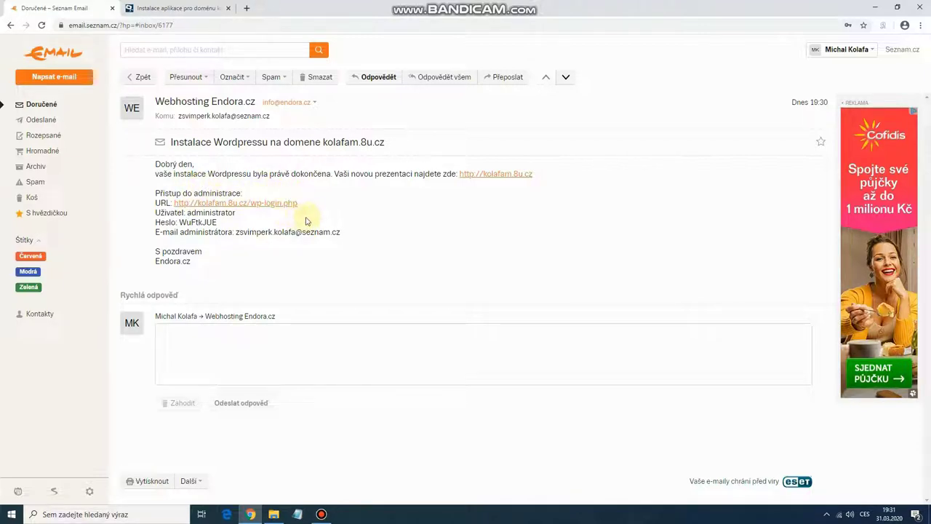
pyautogui.click(267, 206)
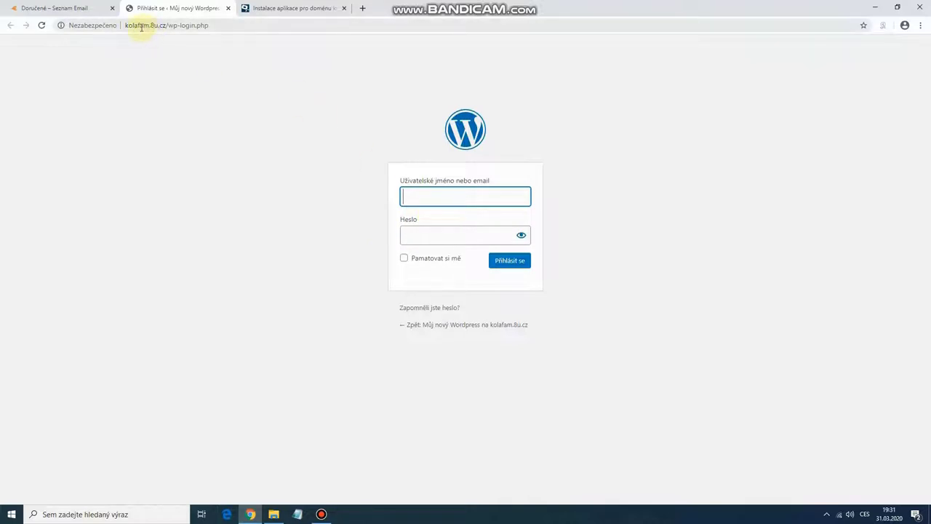
# Step: Load the site's /admin address and fill in the username administrator
pyautogui.click(211, 26)
pyautogui.click(214, 26)
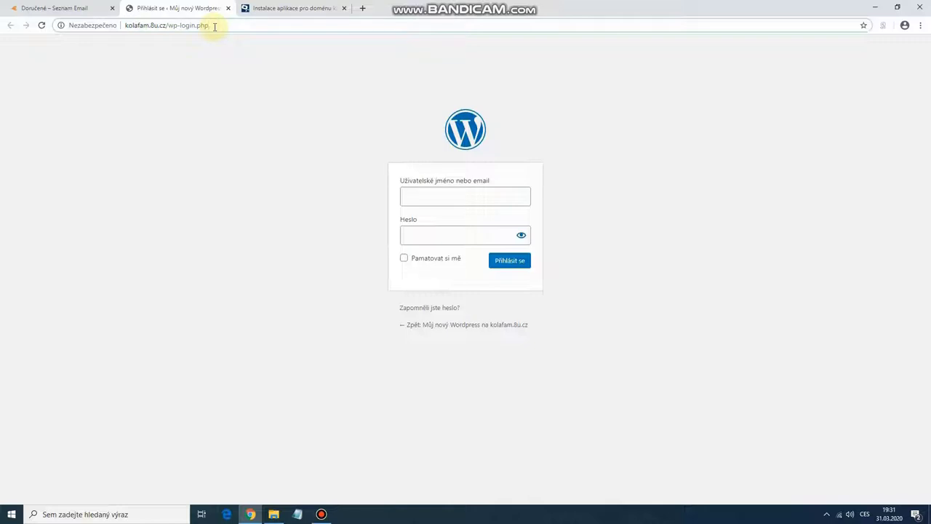
pyautogui.press('BackSpace')
pyautogui.press('BackSpace')
pyautogui.press('BackSpace')
pyautogui.press('BackSpace')
pyautogui.press('BackSpace')
pyautogui.press('BackSpace')
pyautogui.press('BackSpace')
pyautogui.press('BackSpace')
pyautogui.press('BackSpace')
pyautogui.press('BackSpace')
pyautogui.press('BackSpace')
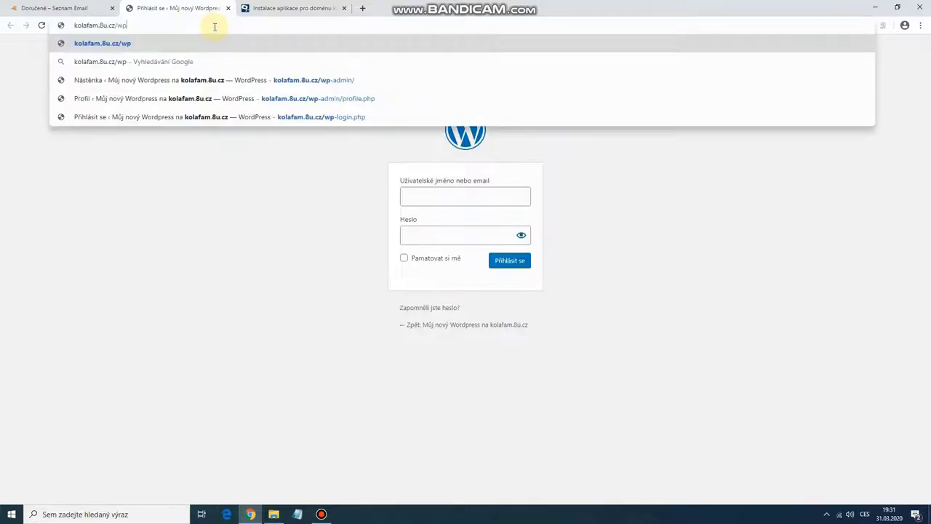
pyautogui.press('BackSpace')
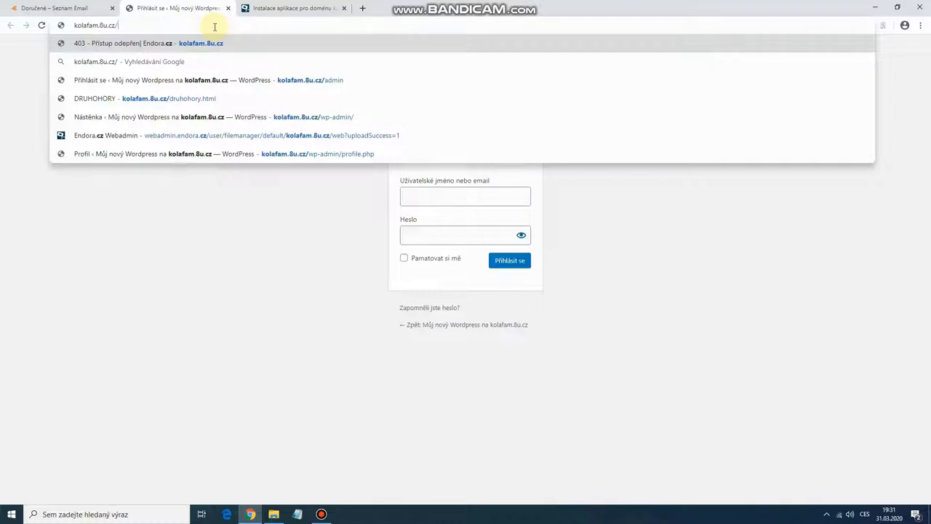
pyautogui.write('admin')
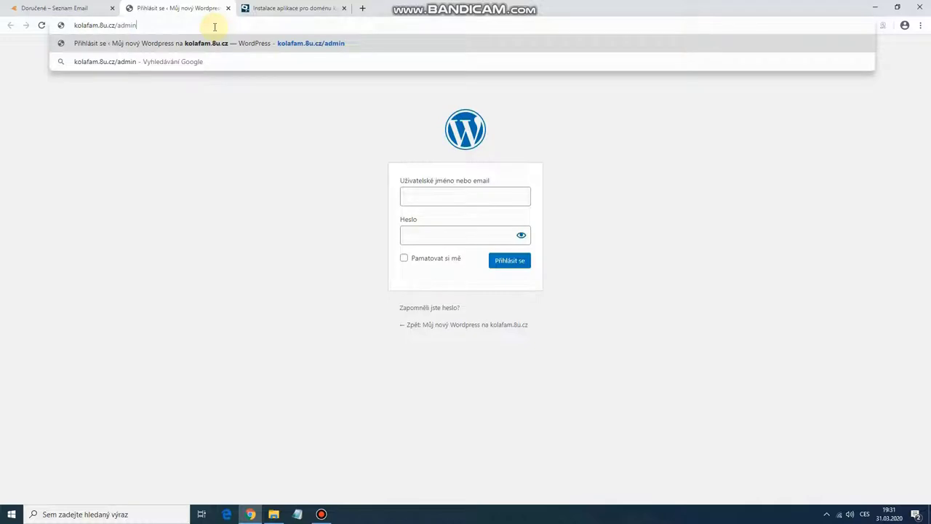
pyautogui.press('Return')
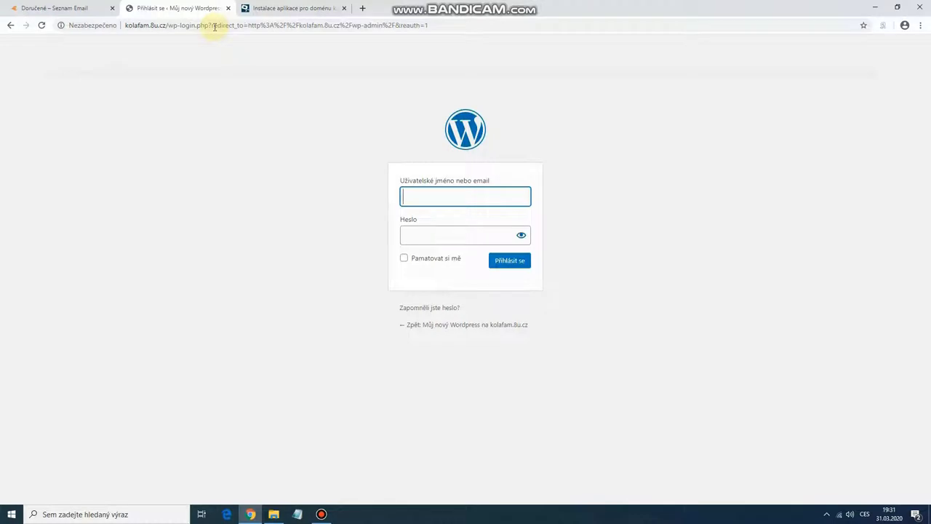
pyautogui.write('ad')
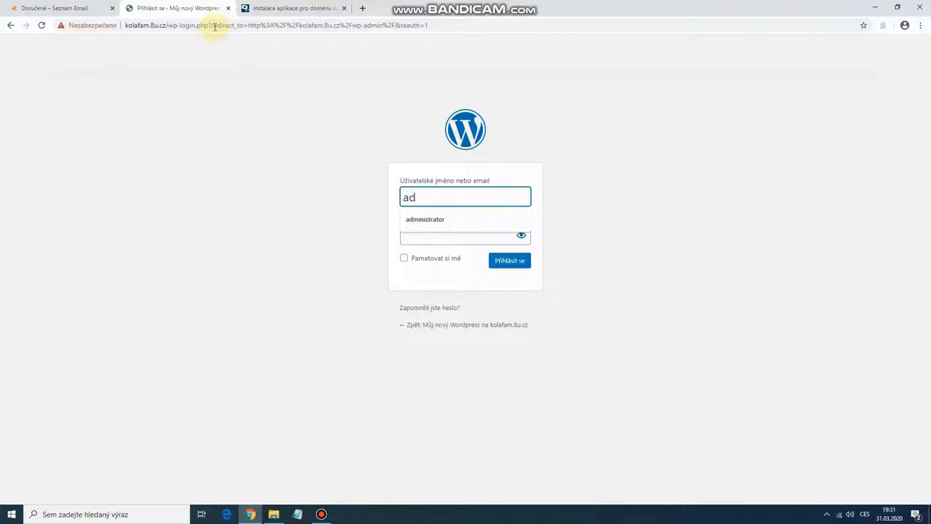
pyautogui.click(426, 219)
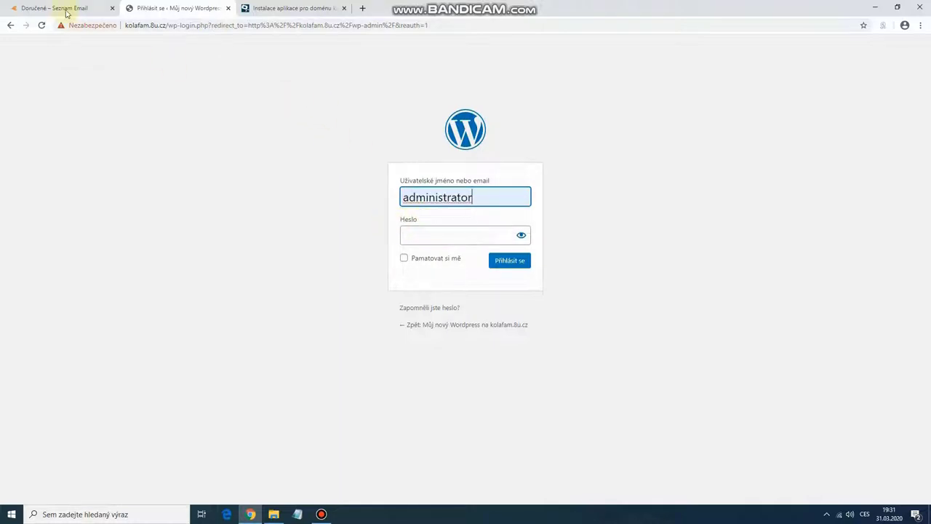
# Step: Copy the emailed password into the Heslo field and log in
pyautogui.click(64, 9)
pyautogui.moveTo(221, 222); pyautogui.dragTo(178, 223)
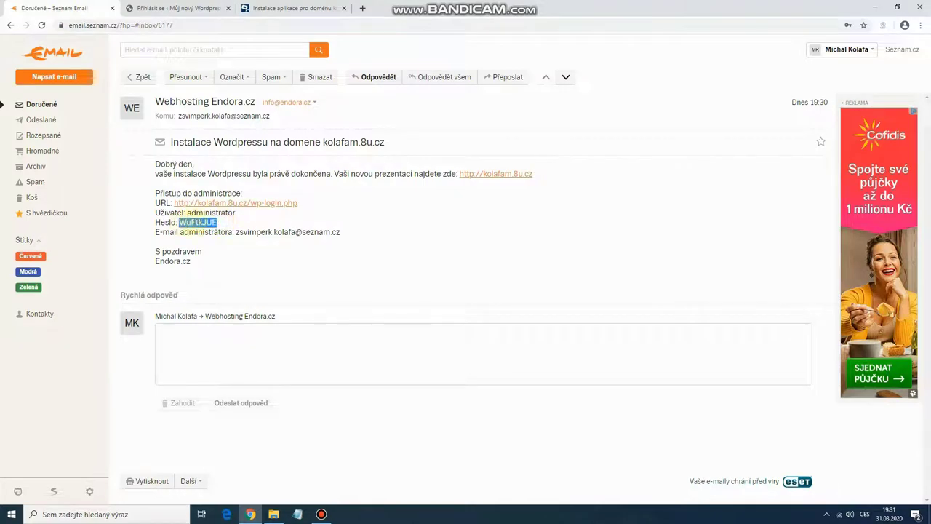
pyautogui.rightClick(193, 222)
pyautogui.click(218, 229)
pyautogui.click(193, 8)
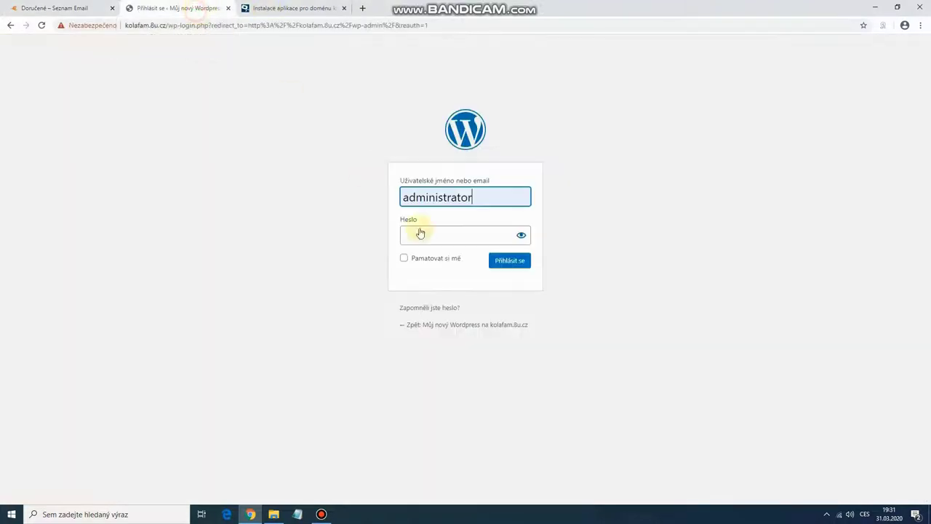
pyautogui.rightClick(420, 233)
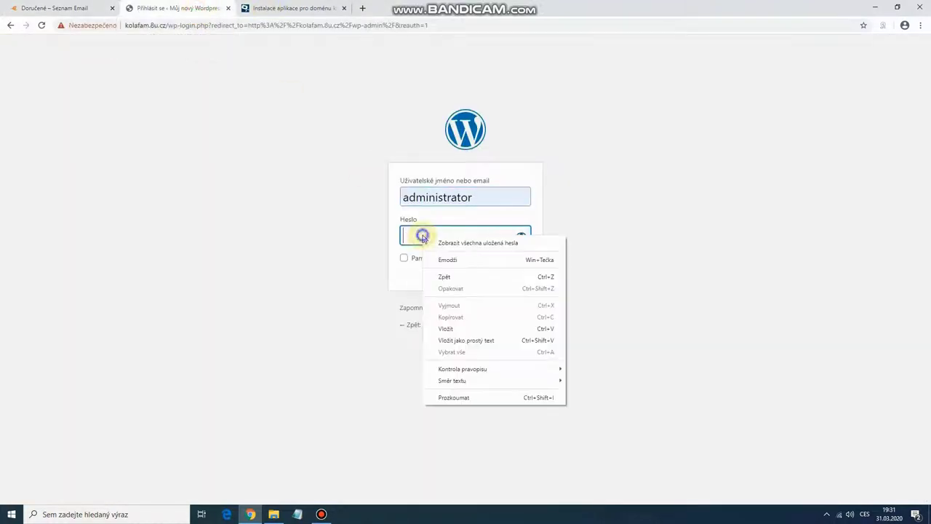
pyautogui.click(452, 329)
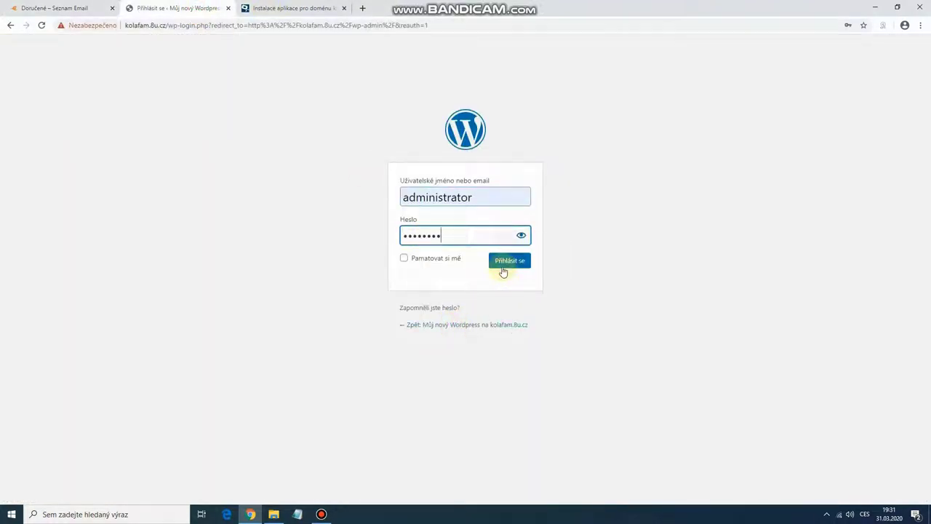
pyautogui.click(503, 271)
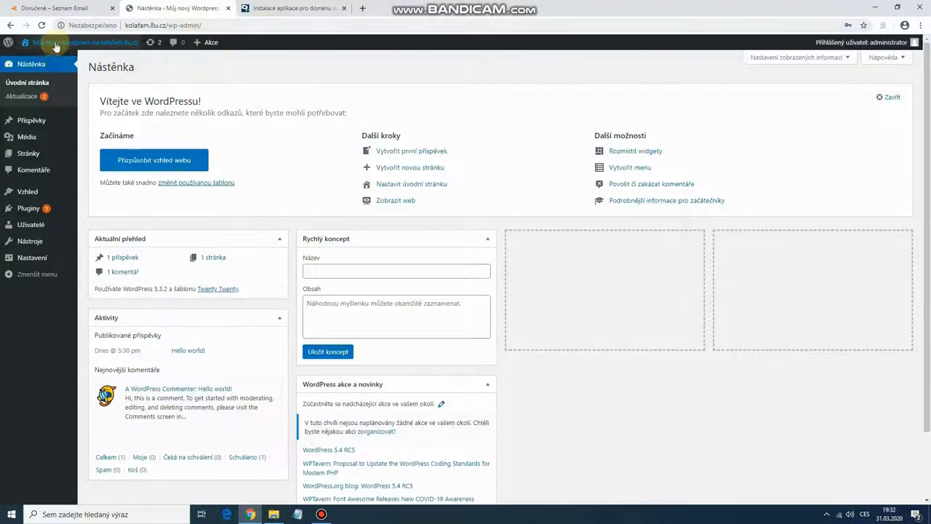
# Step: View the public front page with the Hello world! post, then return to Nástěnka
pyautogui.moveTo(56, 46)
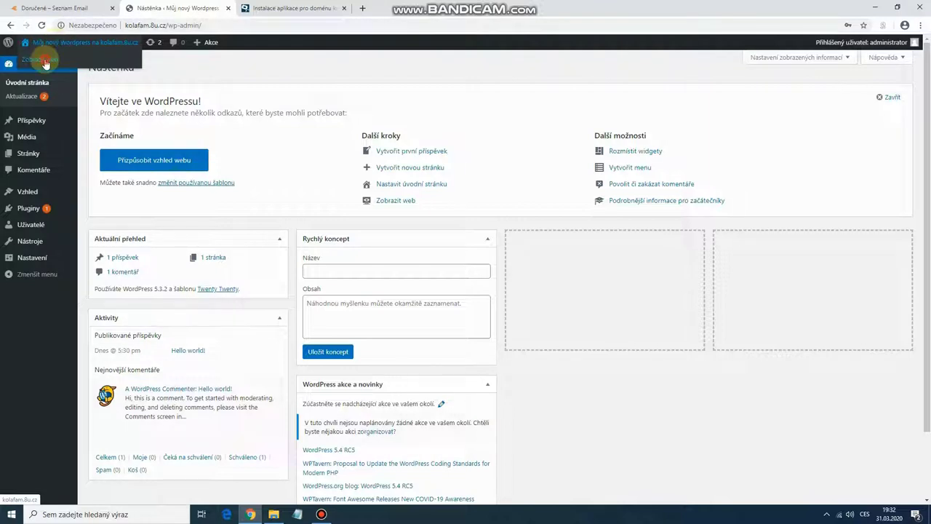
pyautogui.click(45, 62)
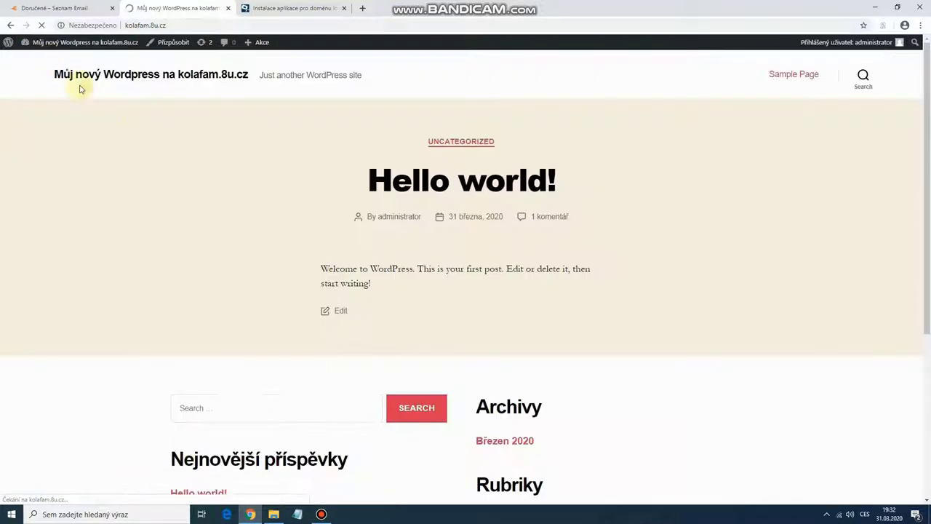
pyautogui.scroll(-4, 672, 273)
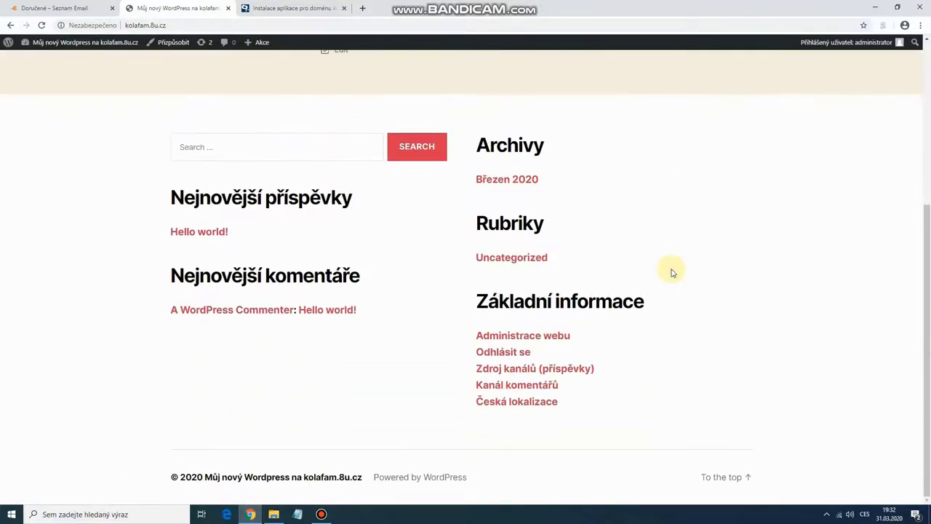
pyautogui.scroll(4, 672, 272)
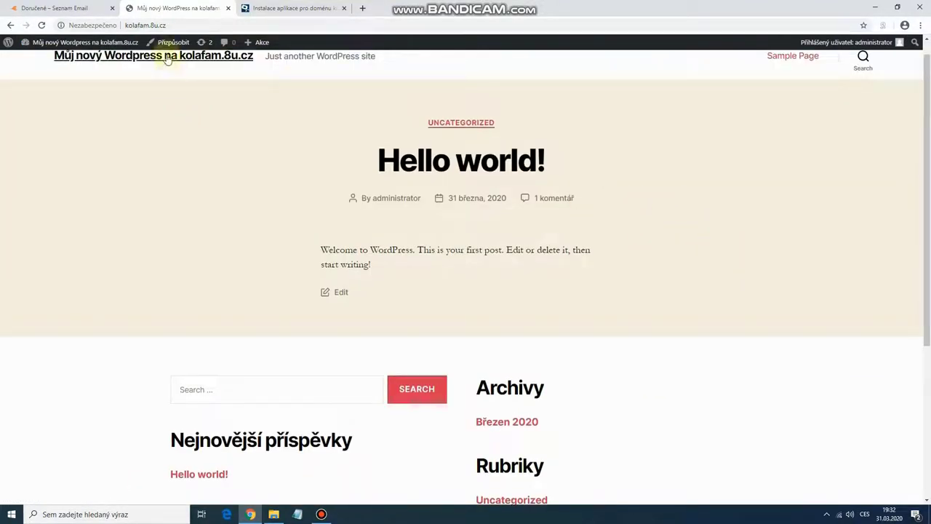
pyautogui.scroll(1, 625, 214)
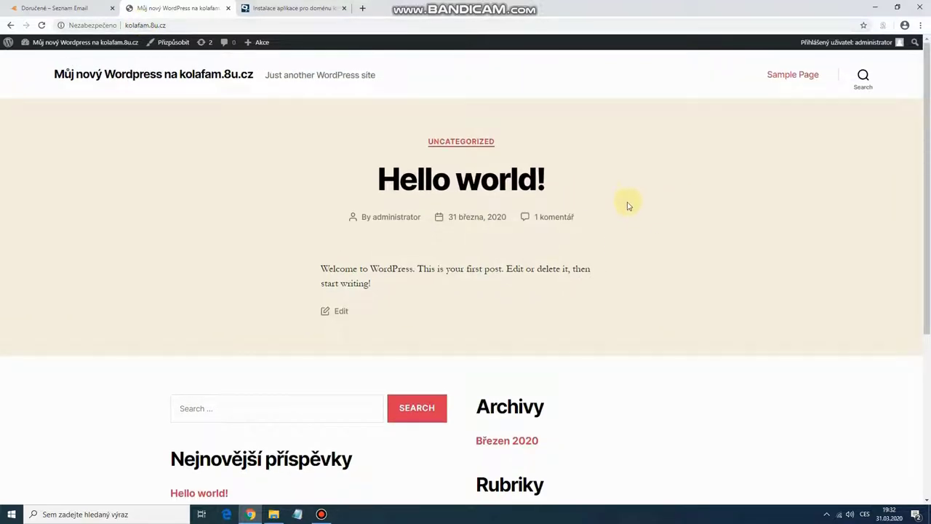
pyautogui.scroll(-4, 680, 248)
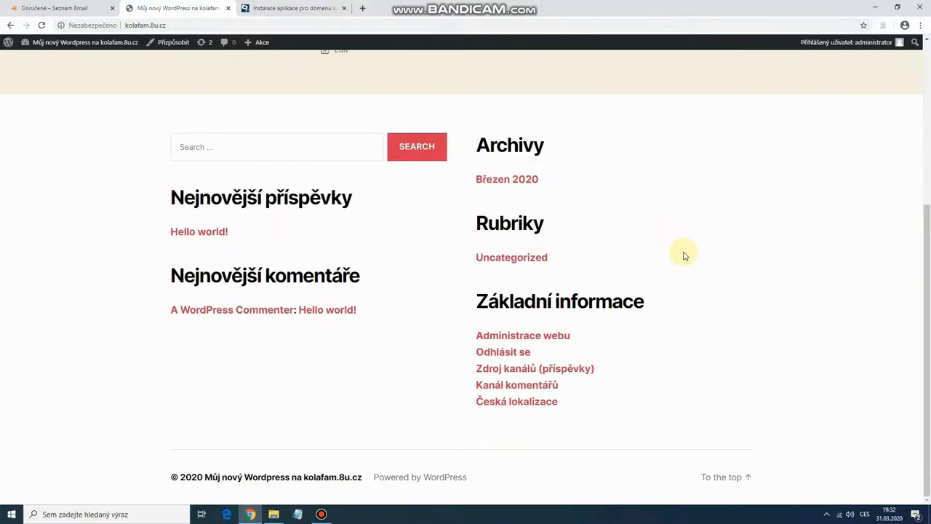
pyautogui.scroll(4, 684, 254)
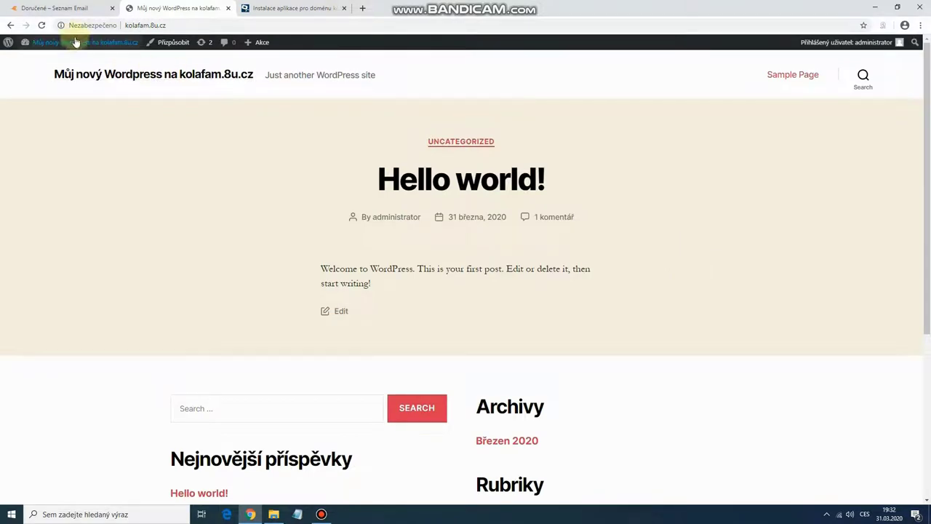
pyautogui.moveTo(69, 42)
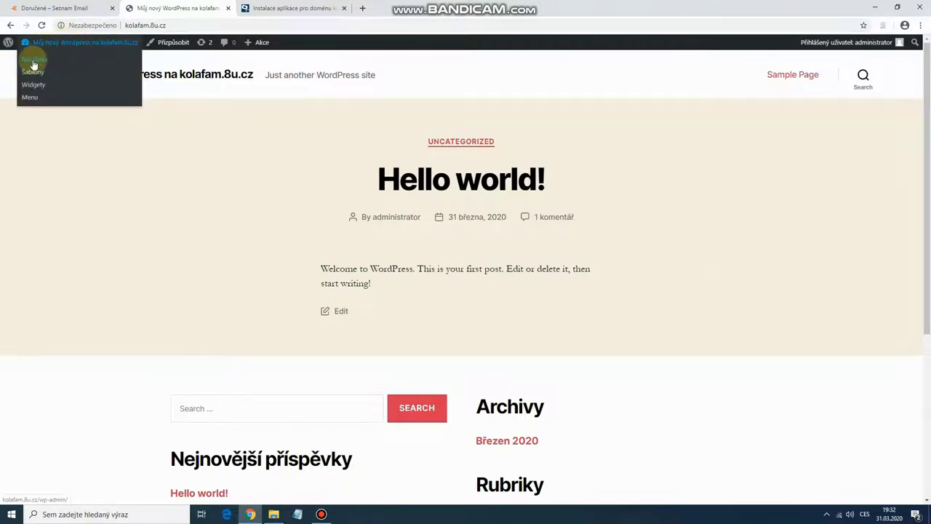
pyautogui.click(33, 62)
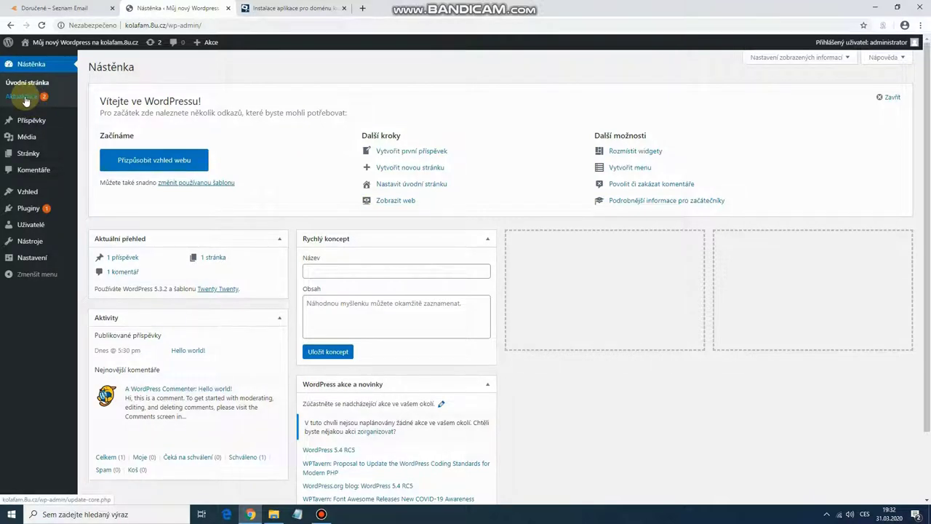
# Step: On the Aktualizace page, tick Označit vše to select the Akismet Anti-Spam update
pyautogui.click(25, 101)
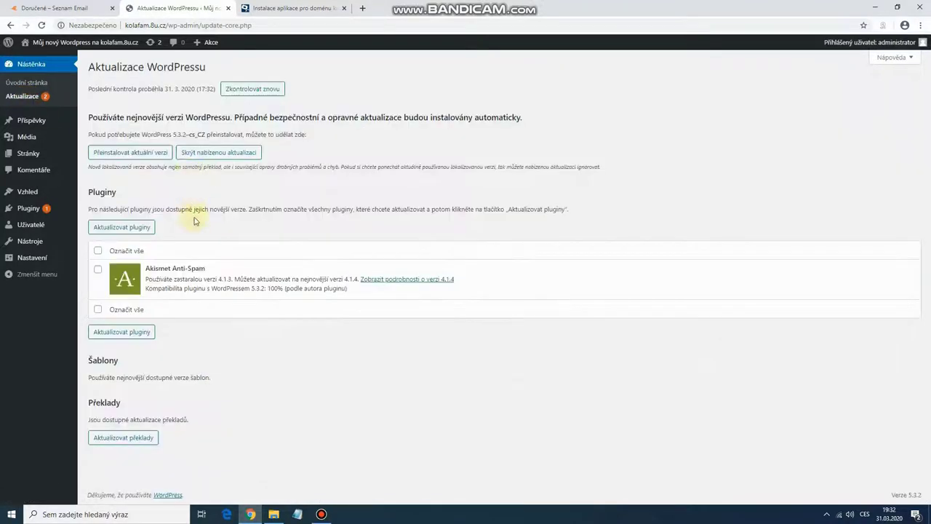
pyautogui.click(97, 251)
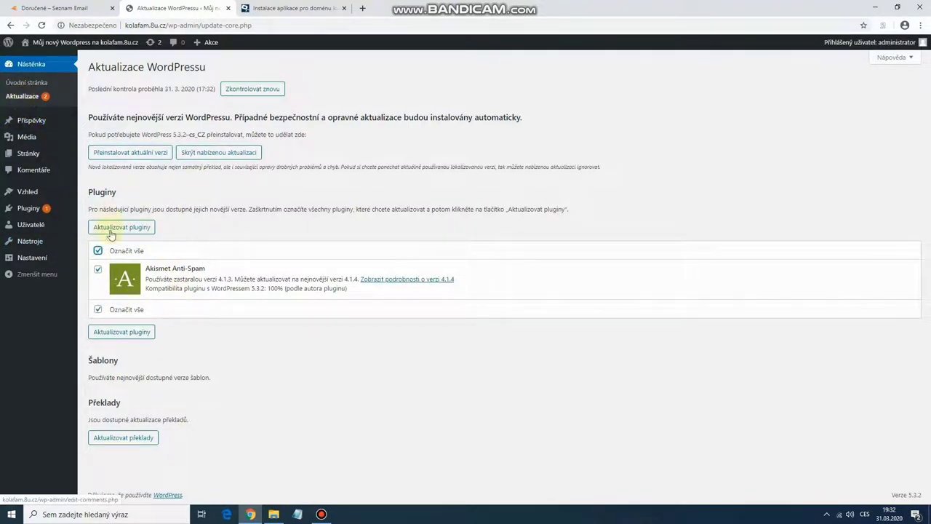
# Step: Run Aktualizovat pluginy to update Akismet Anti-Spam from 4.1.3 to 4.1.4
pyautogui.click(131, 232)
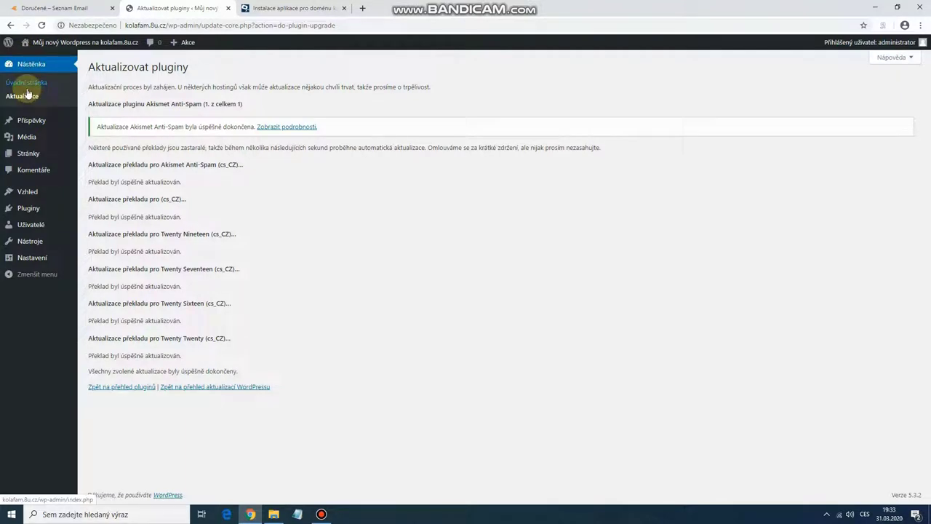
pyautogui.moveTo(30, 228)
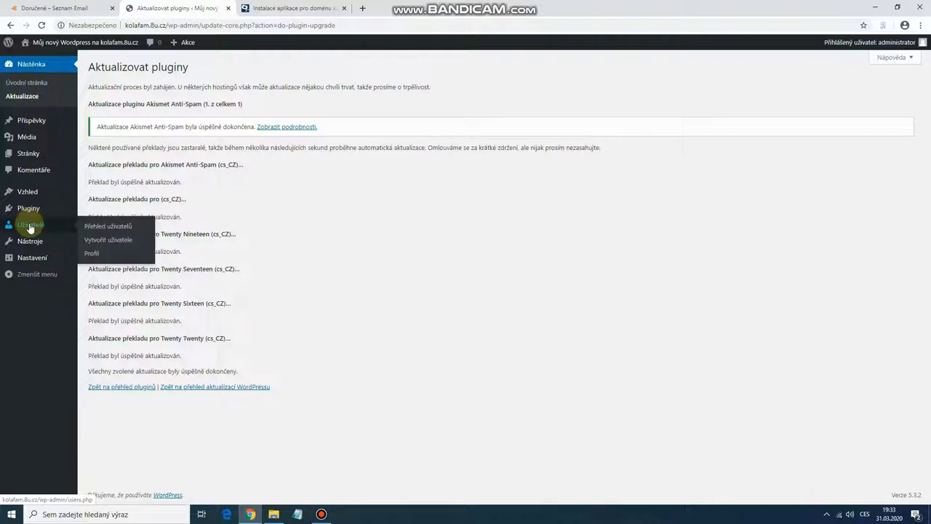
# Step: On the Profil page, generate a new password with Generovat heslo
pyautogui.click(91, 255)
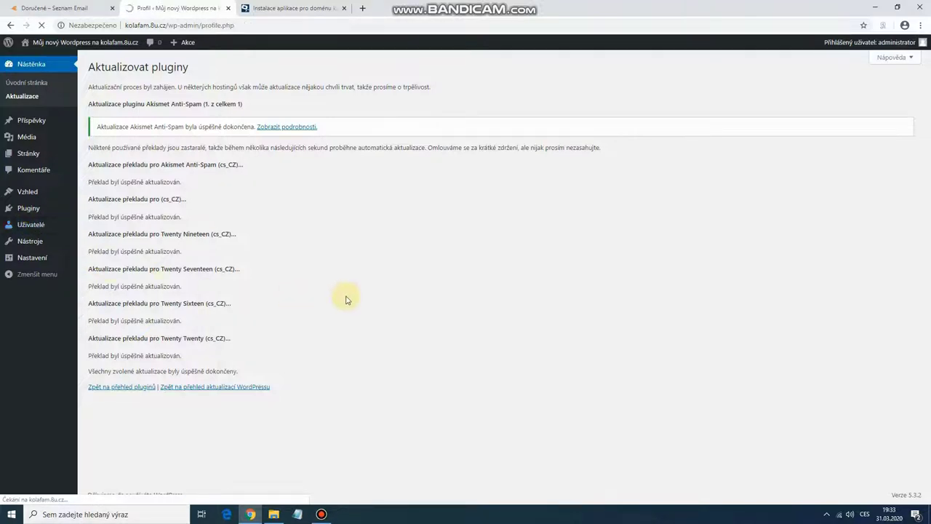
pyautogui.scroll(-1, 346, 297)
pyautogui.scroll(1, 347, 297)
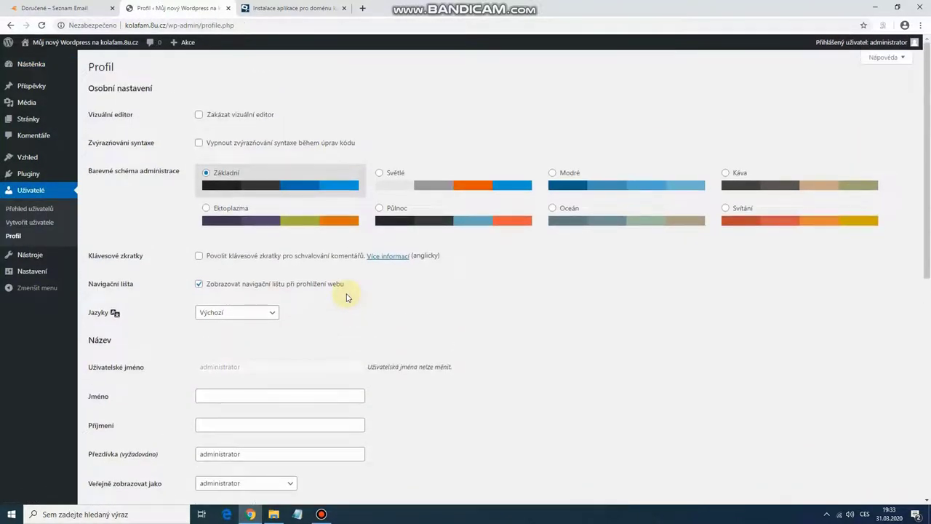
pyautogui.scroll(-5, 346, 297)
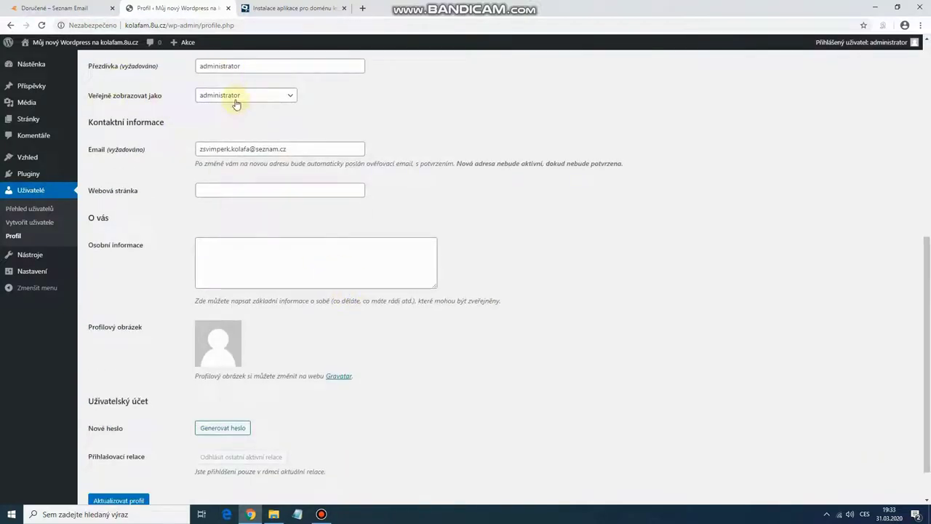
pyautogui.scroll(-1, 410, 266)
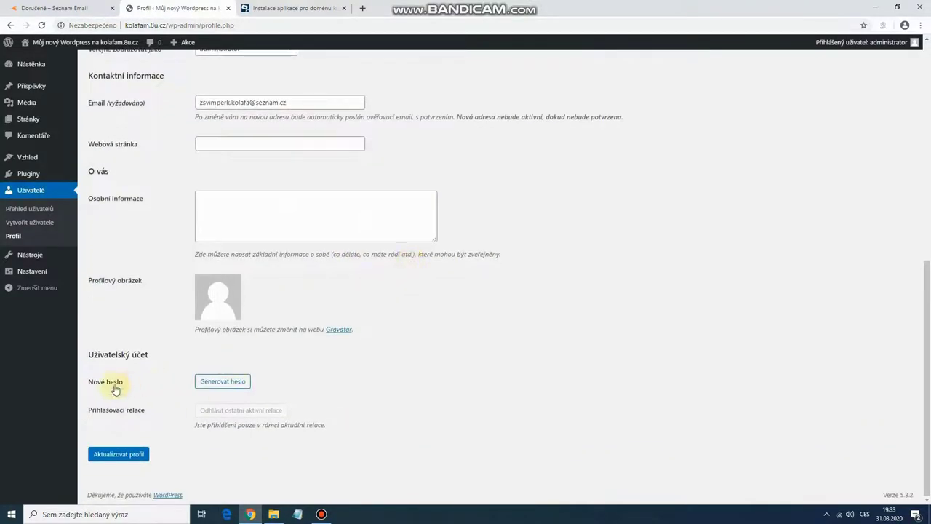
pyautogui.click(211, 385)
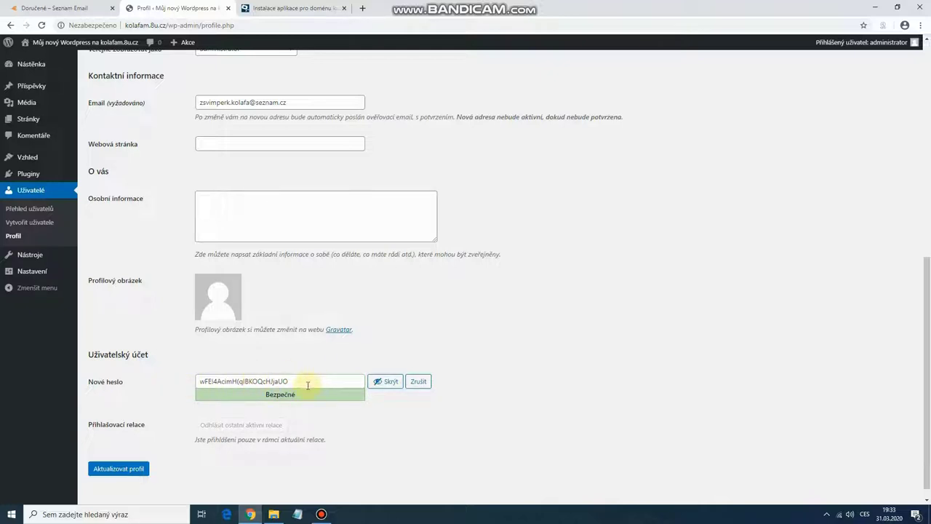
pyautogui.moveTo(308, 385); pyautogui.dragTo(202, 381)
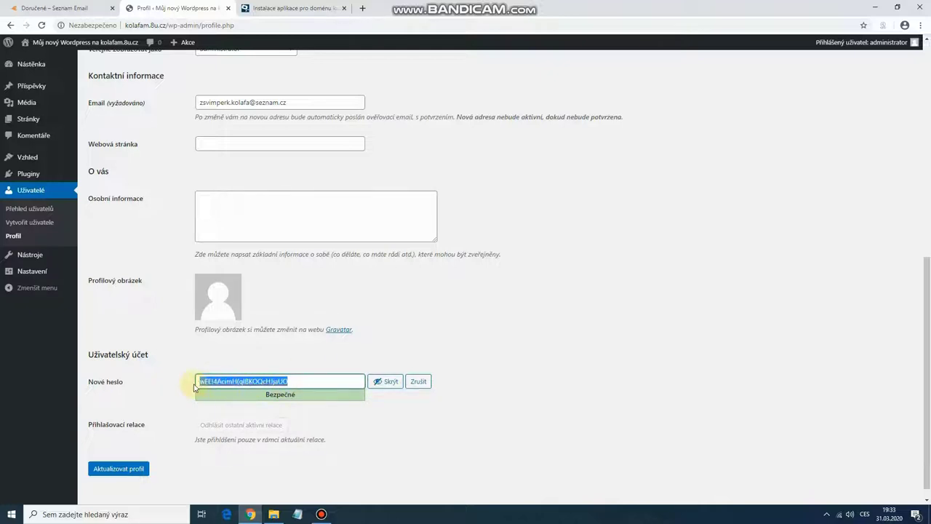
pyautogui.click(387, 385)
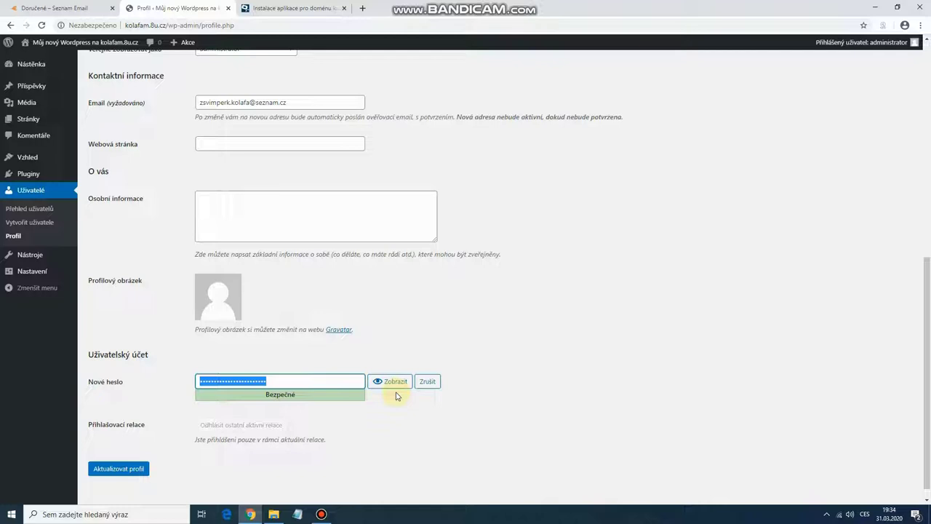
# Step: Replace it with your own account password and save with Aktualizovat profil
pyautogui.write('aaaaaa1234')
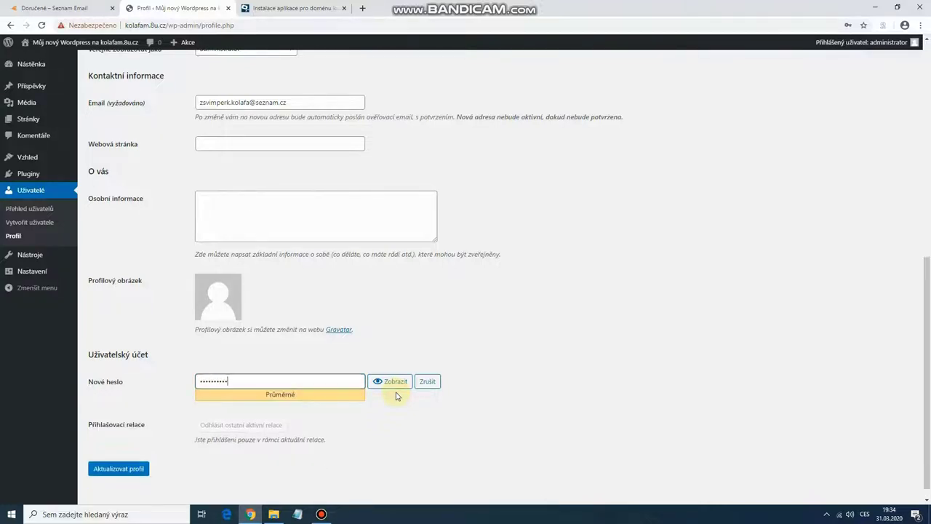
pyautogui.hotkey('ctrl', 'a')
pyautogui.press('BackSpace')
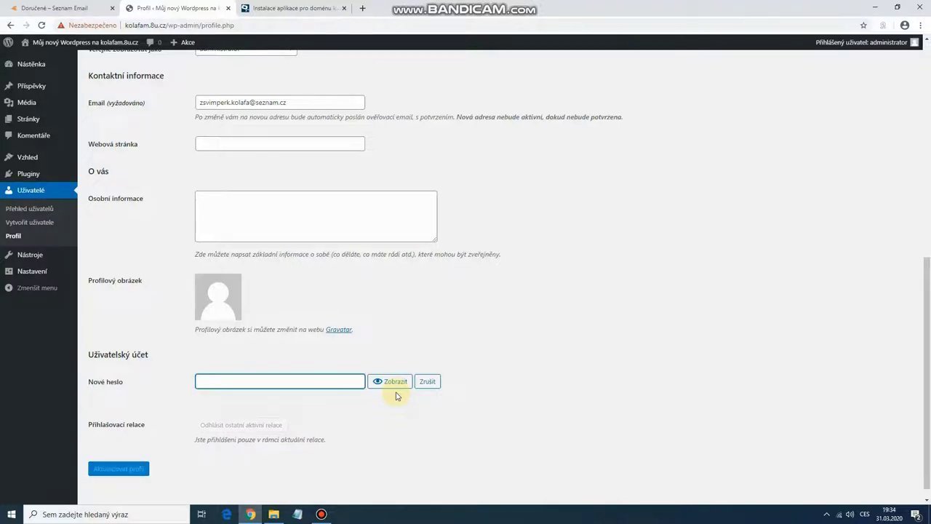
pyautogui.write('1234')
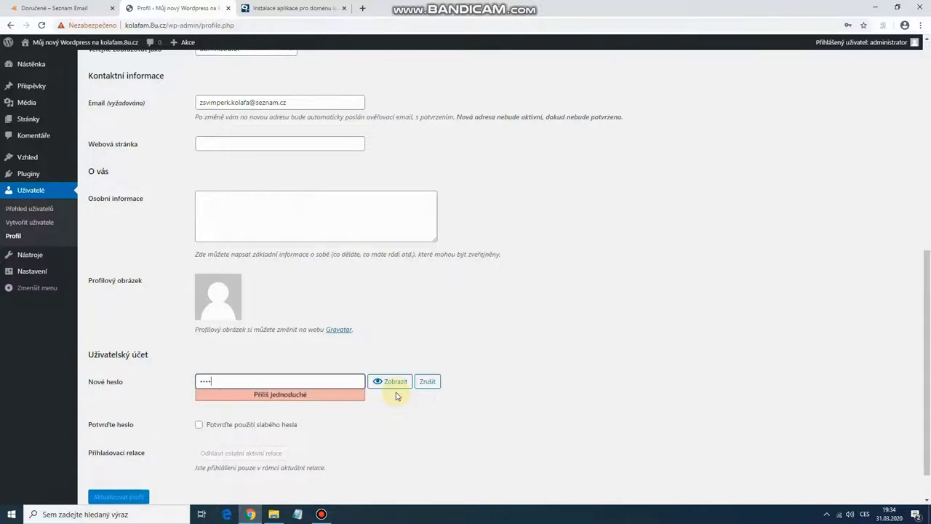
pyautogui.write('567890')
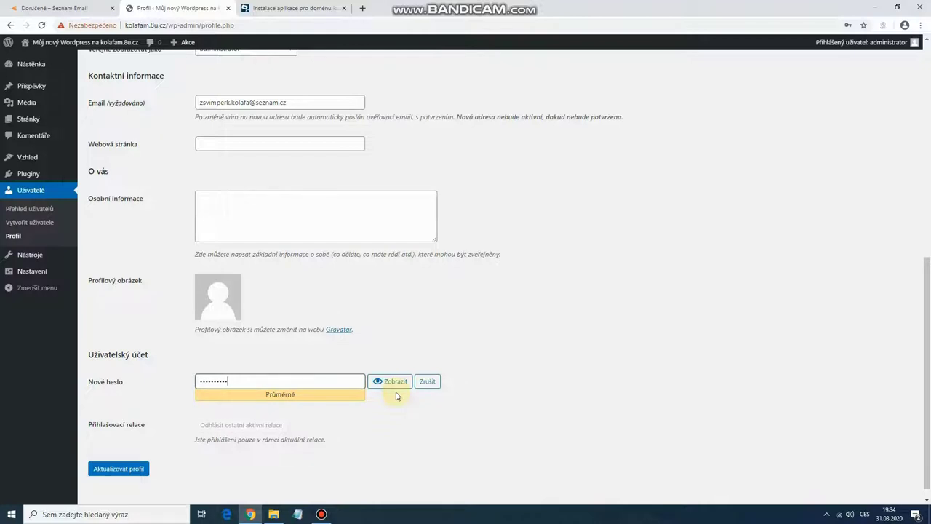
pyautogui.click(136, 475)
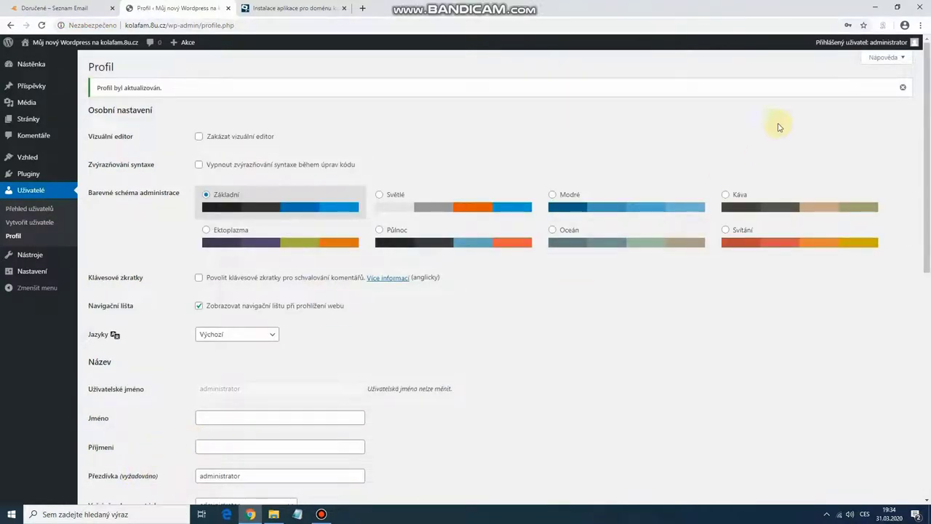
# Step: Log out via Odhlásit se, then sign back in as administrator with the new password
pyautogui.moveTo(844, 48)
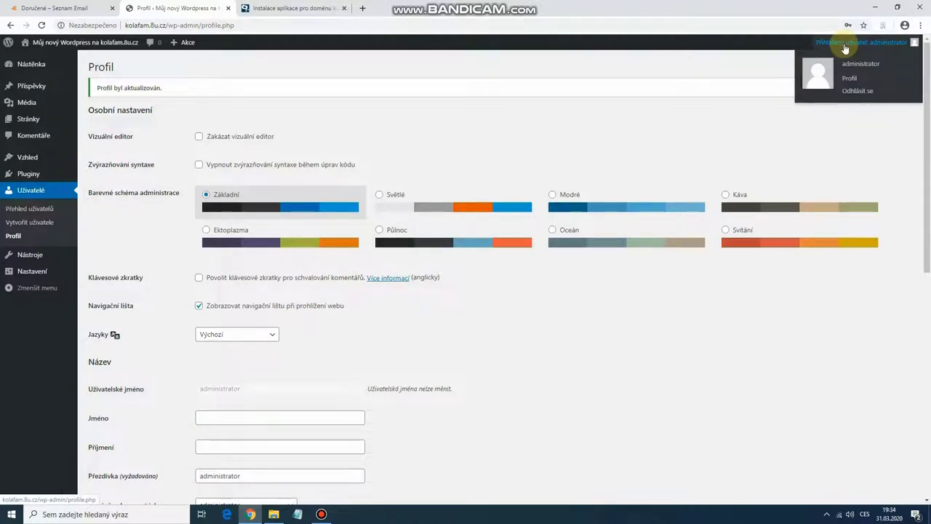
pyautogui.click(856, 93)
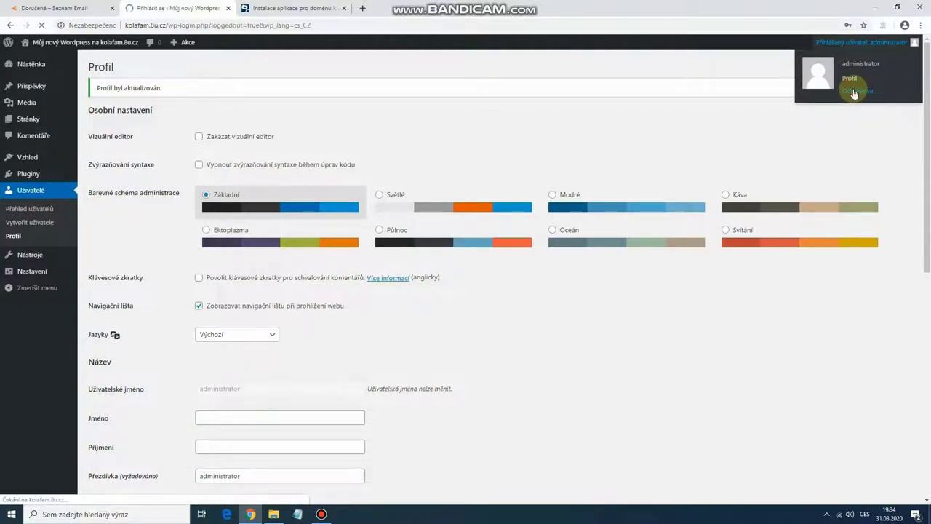
pyautogui.write('administrator')
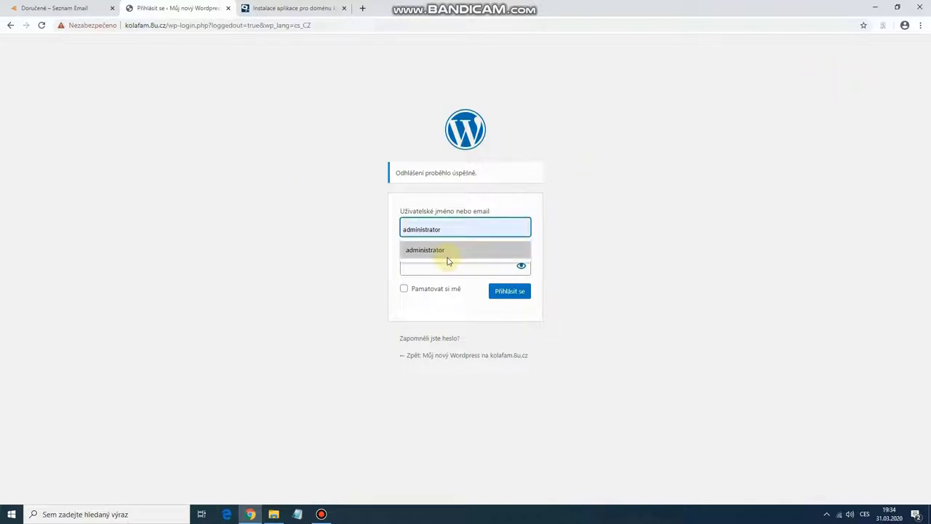
pyautogui.click(443, 252)
pyautogui.click(445, 266)
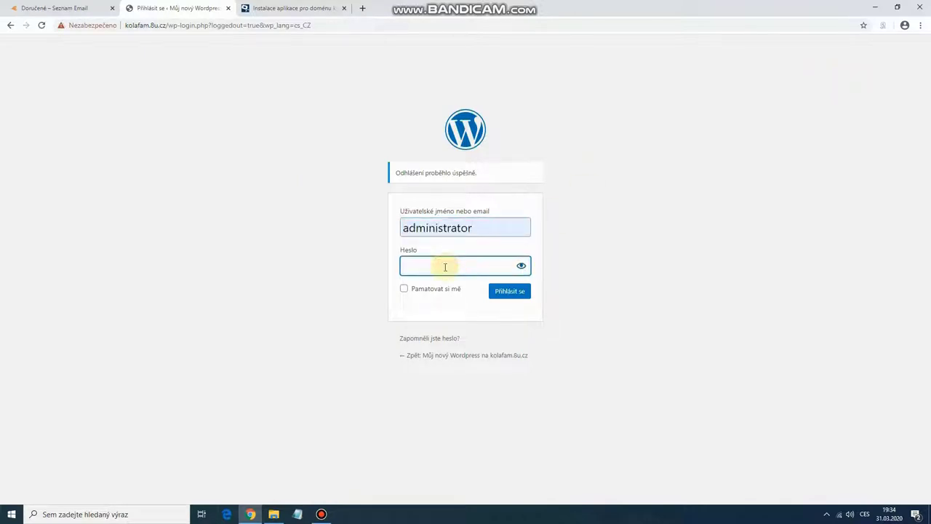
pyautogui.write('**********')
pyautogui.press('Return')
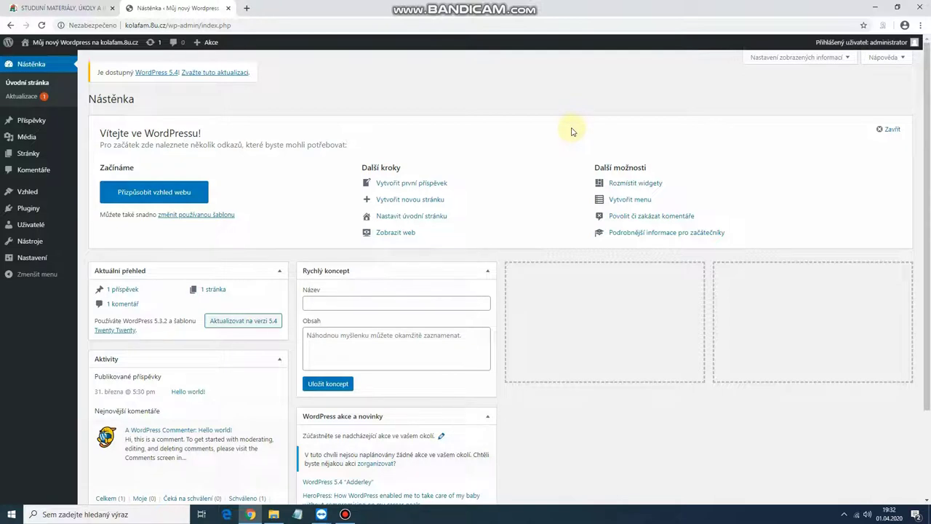
# Step: Open the Šablony page, then view the Twenty Twenty front page in a new tab
pyautogui.moveTo(31, 195)
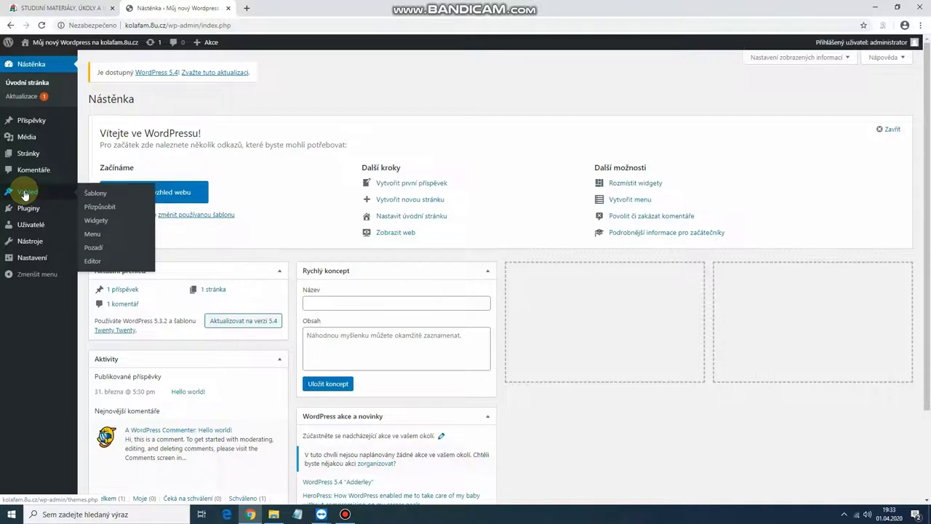
pyautogui.click(100, 197)
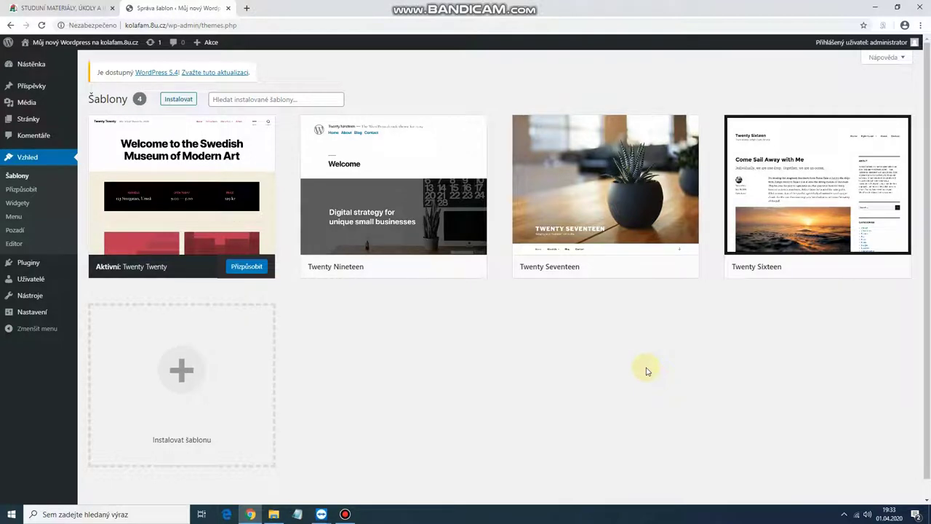
pyautogui.rightClick(86, 42)
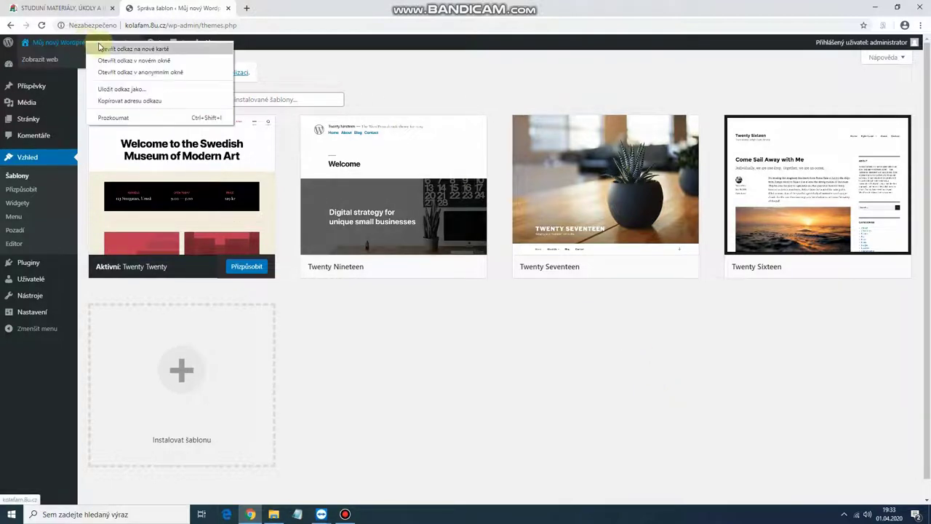
pyautogui.click(100, 48)
pyautogui.click(258, 8)
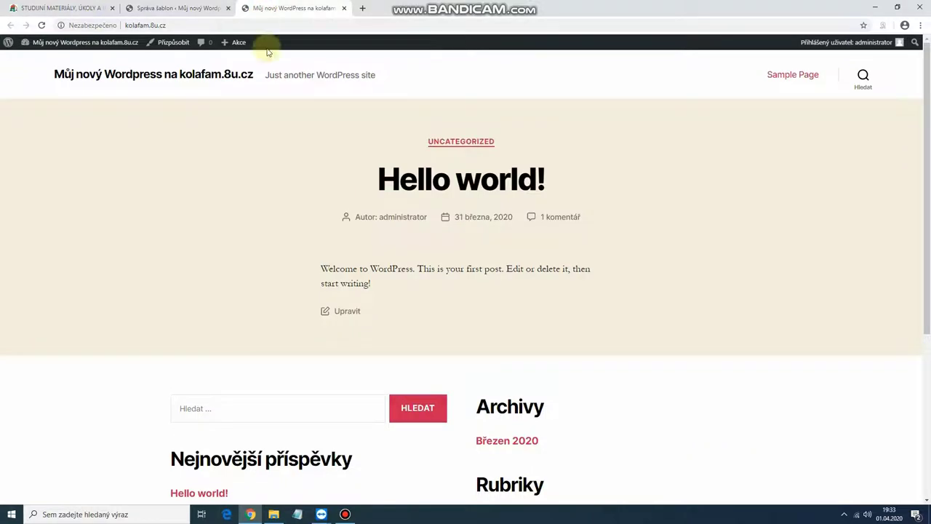
pyautogui.scroll(-3, 628, 271)
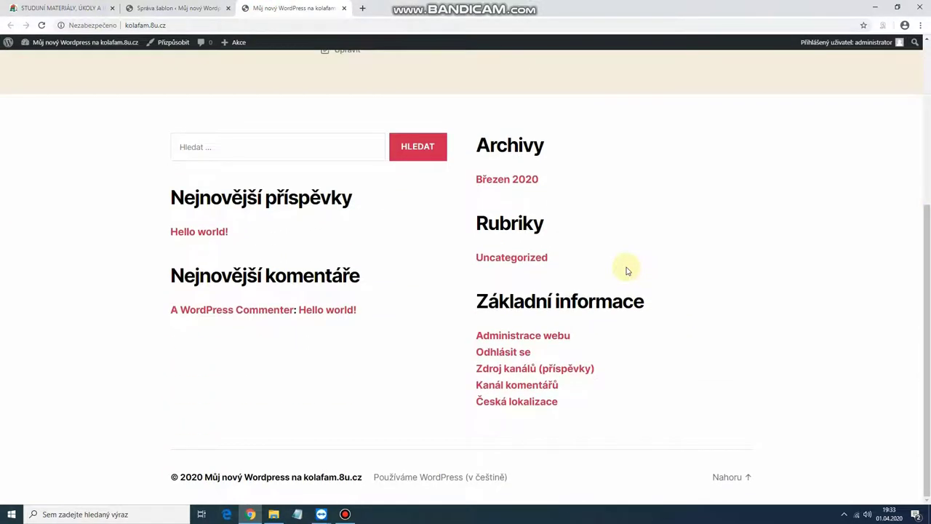
pyautogui.scroll(3, 628, 270)
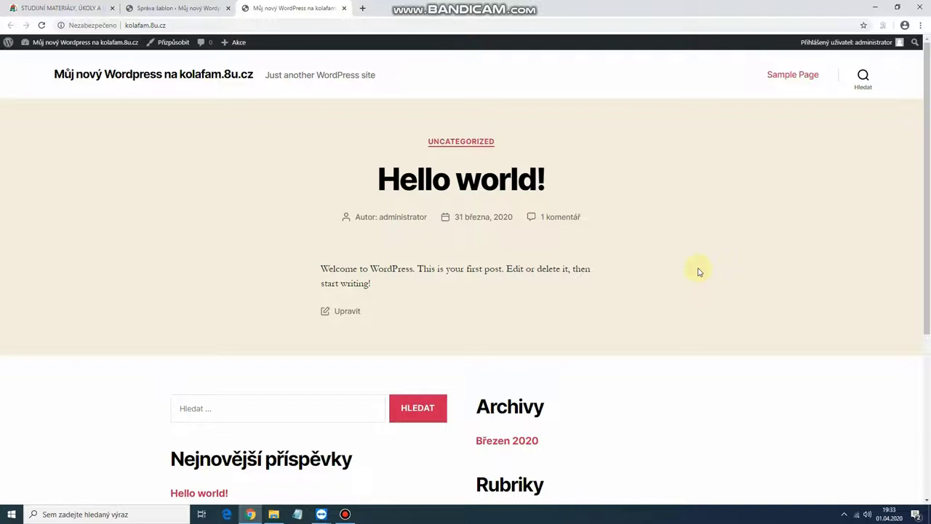
# Step: Back on the Šablony page, activate the Twenty Seventeen theme
pyautogui.click(192, 13)
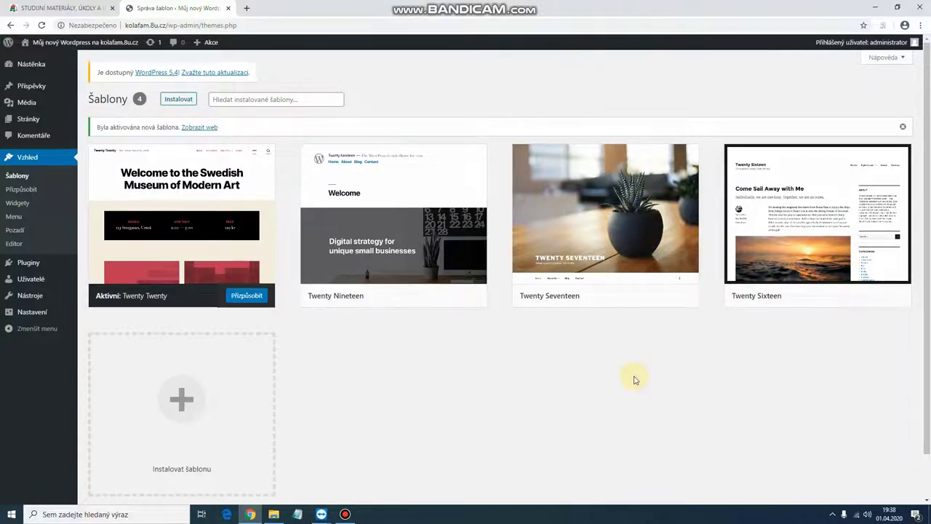
pyautogui.moveTo(613, 198)
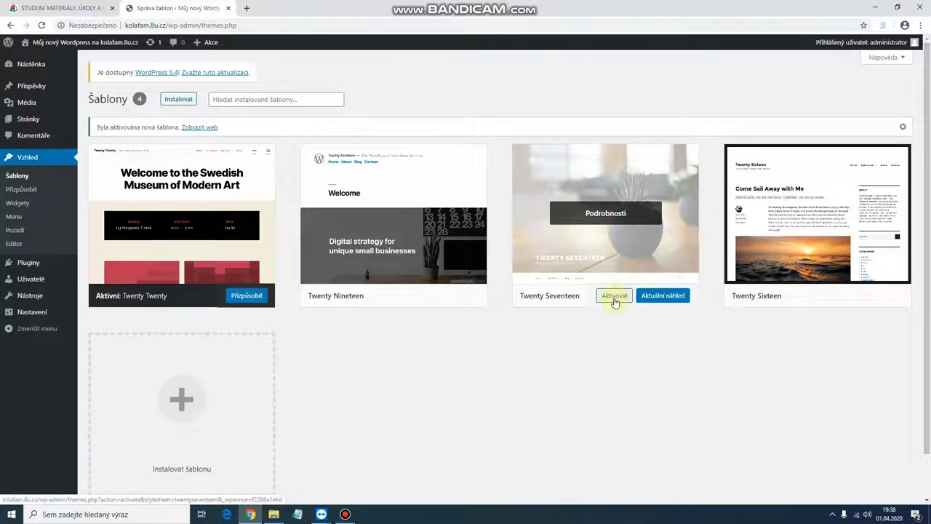
pyautogui.click(615, 297)
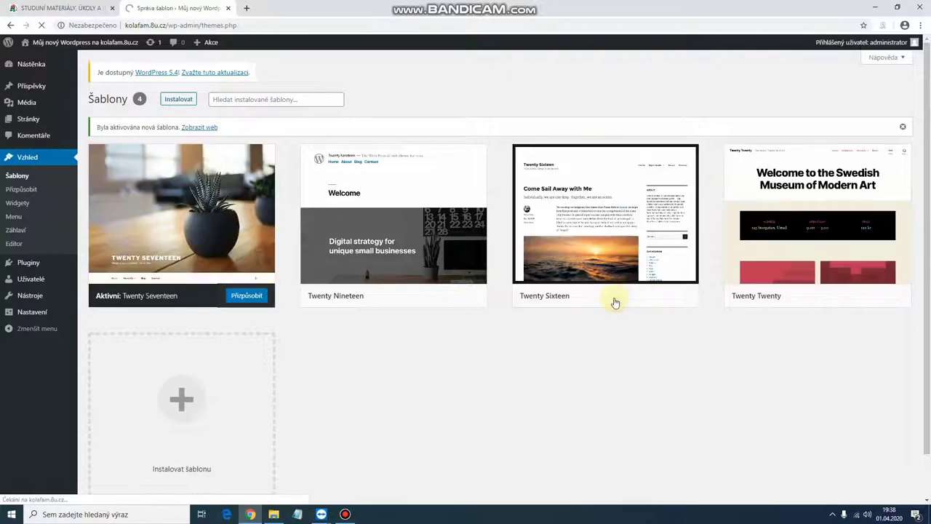
# Step: Preview the Twenty Seventeen front page in a new tab, then close it
pyautogui.rightClick(125, 47)
pyautogui.click(132, 54)
pyautogui.click(289, 10)
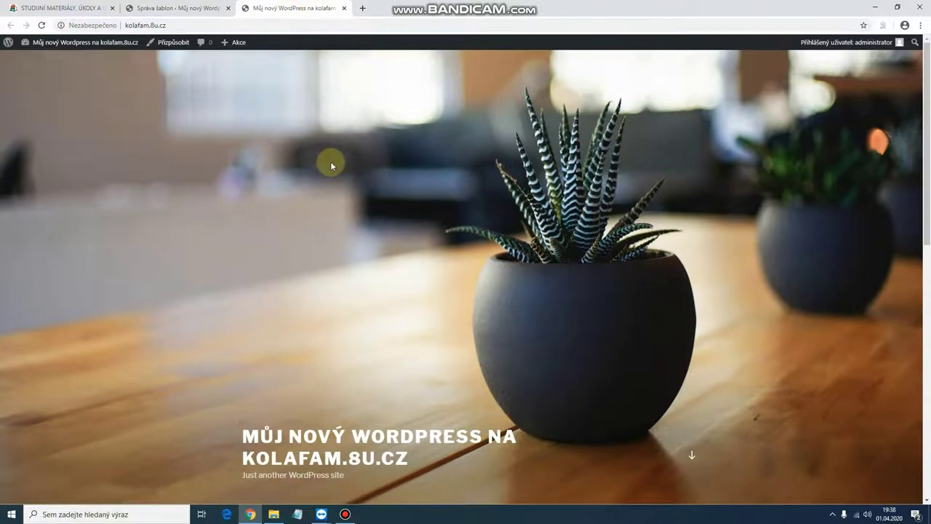
pyautogui.scroll(-6, 330, 162)
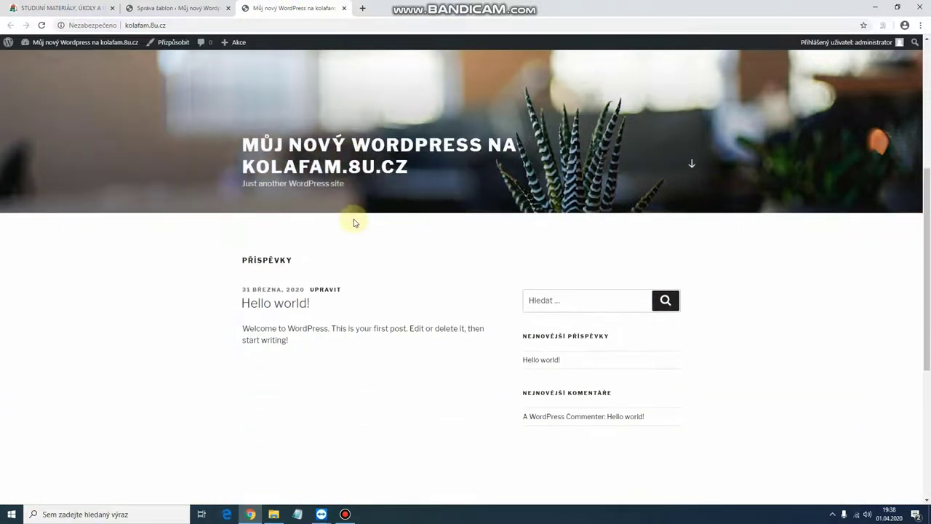
pyautogui.scroll(5, 355, 223)
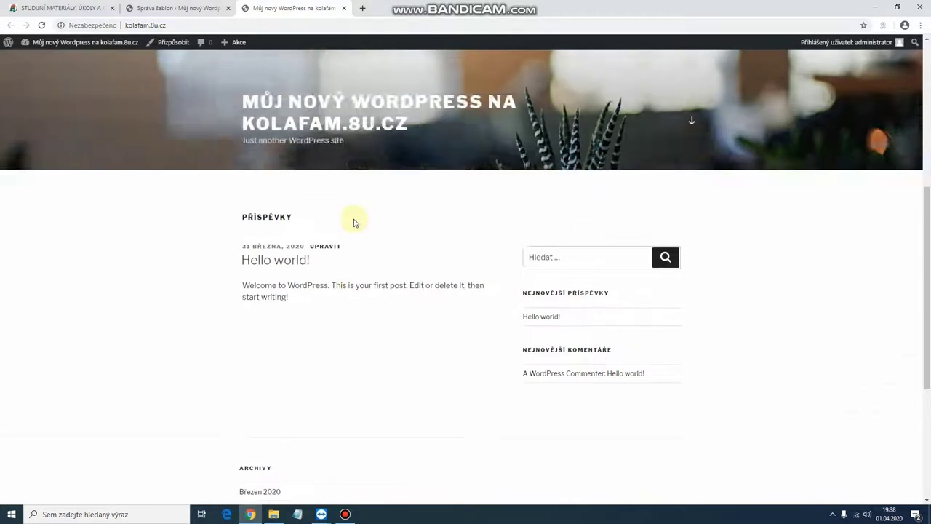
pyautogui.scroll(3, 354, 223)
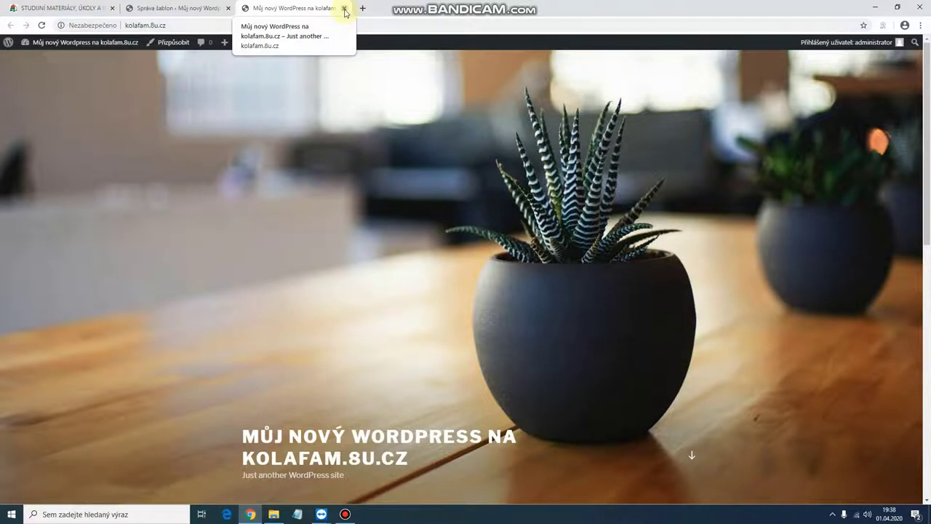
pyautogui.click(345, 8)
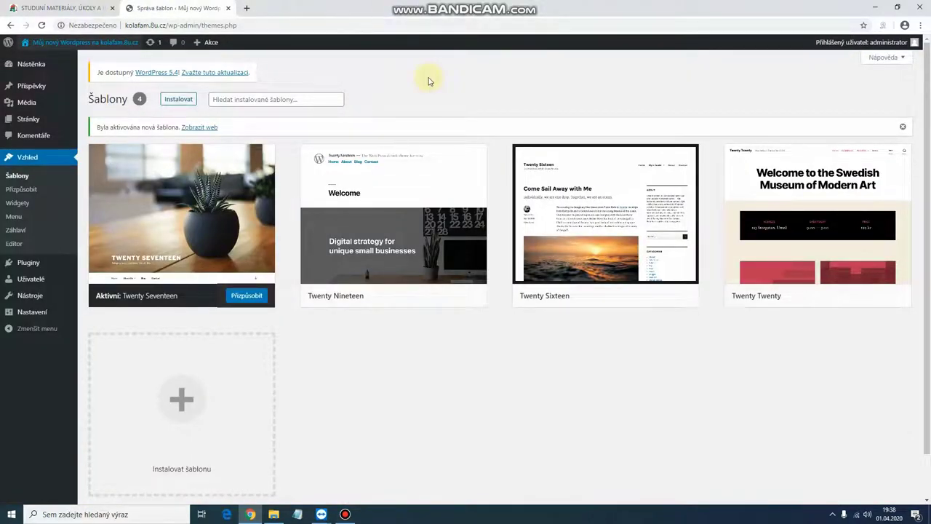
# Step: Start adding a new theme and list the most popular (Nejčastěji používané) themes
pyautogui.scroll(-1, 433, 102)
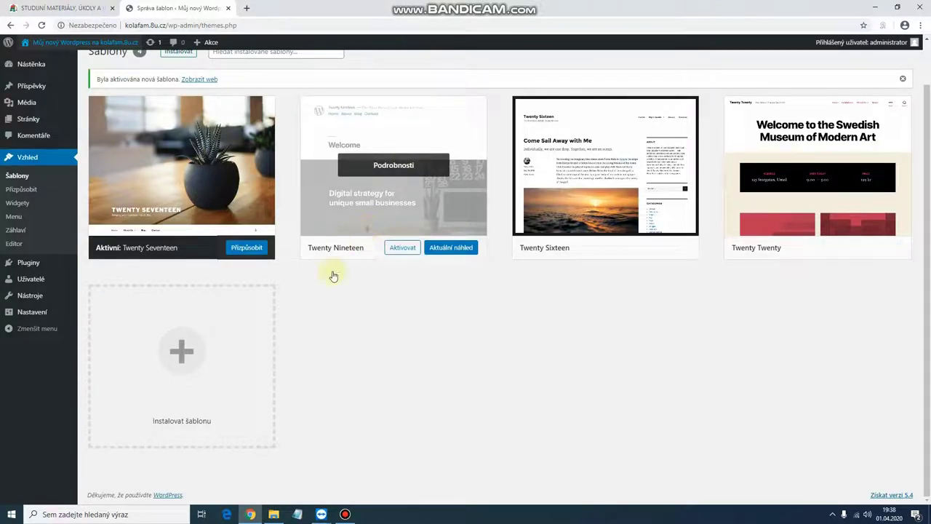
pyautogui.click(180, 356)
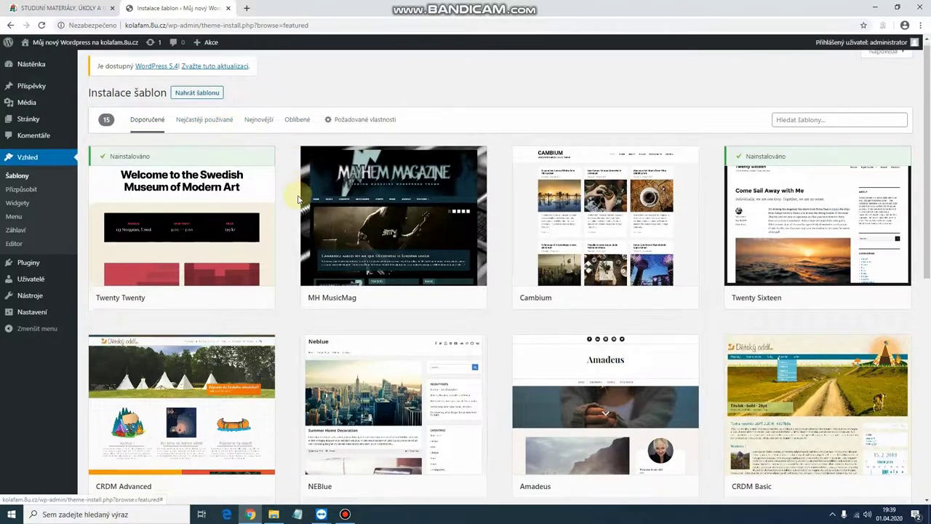
pyautogui.scroll(-5, 320, 251)
pyautogui.scroll(5, 322, 253)
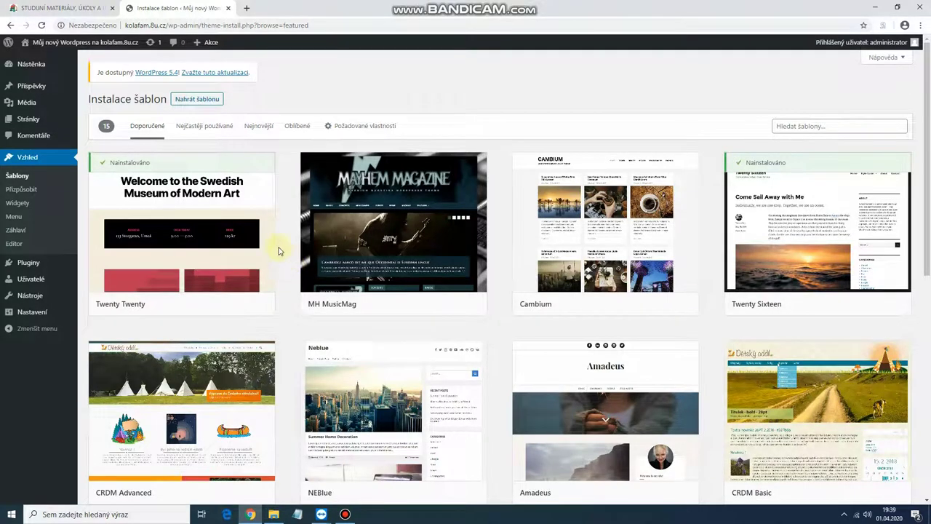
pyautogui.click(202, 127)
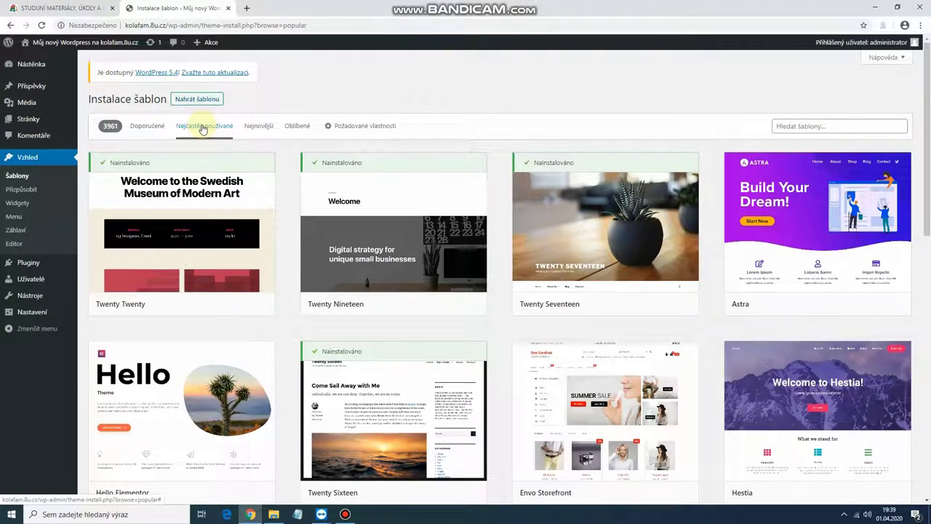
# Step: Install the Twenty Twelve theme and activate it
pyautogui.scroll(-10, 613, 321)
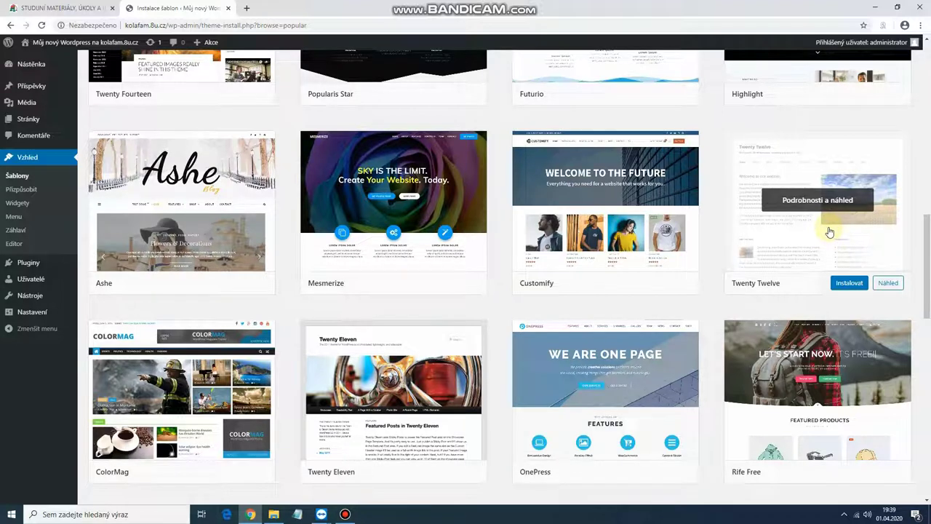
pyautogui.click(848, 286)
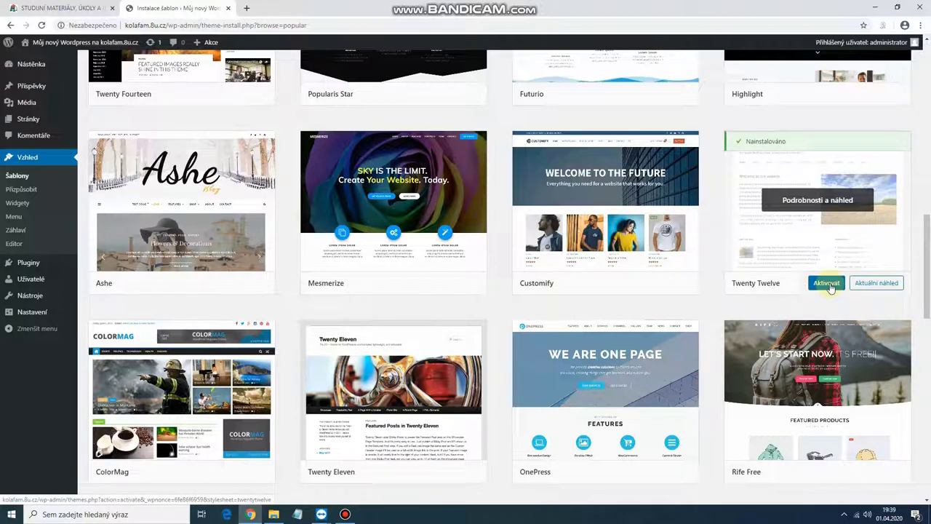
pyautogui.click(827, 283)
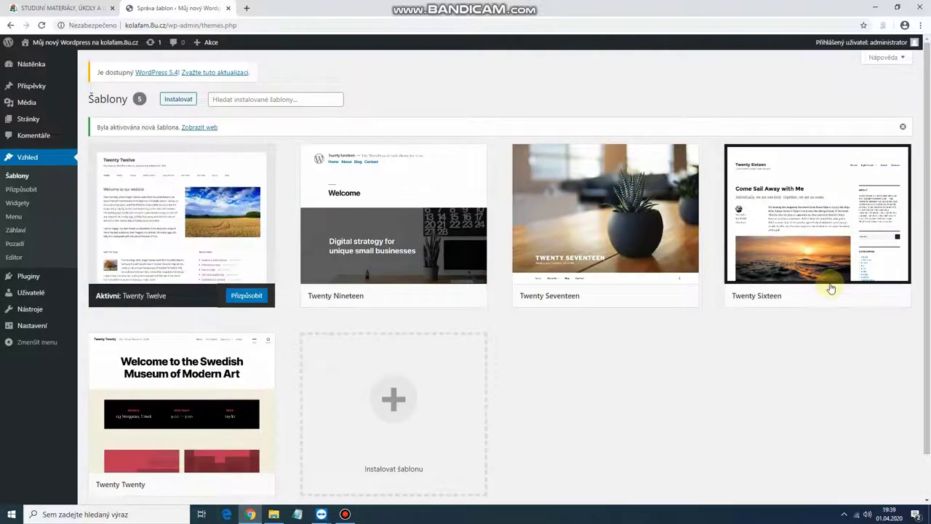
# Step: Open the site's front page from the admin-bar site name in a new tab, showing Twenty Twelve
pyautogui.moveTo(202, 187)
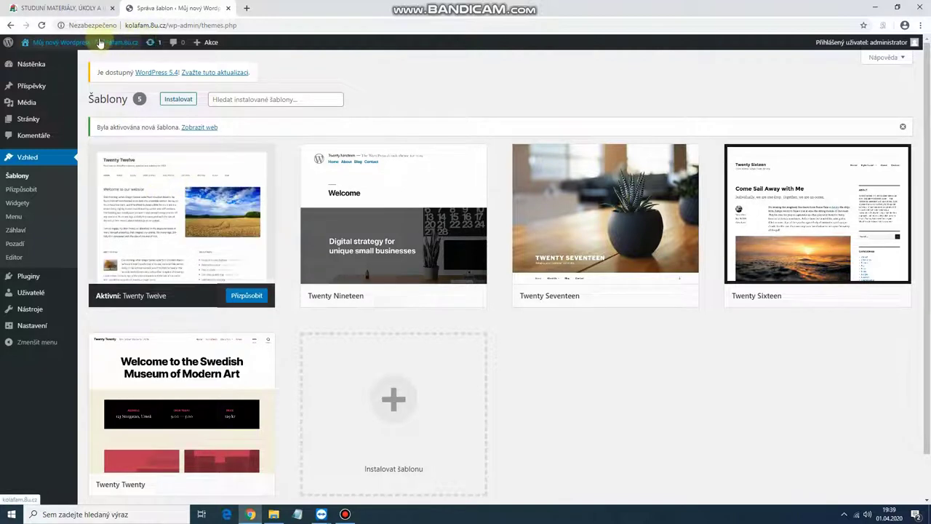
pyautogui.rightClick(69, 40)
pyautogui.click(109, 47)
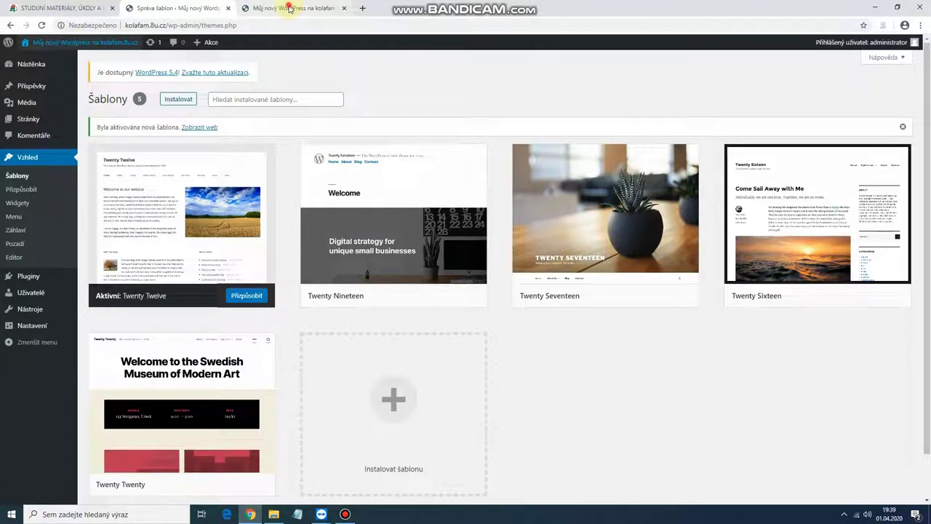
pyautogui.click(291, 8)
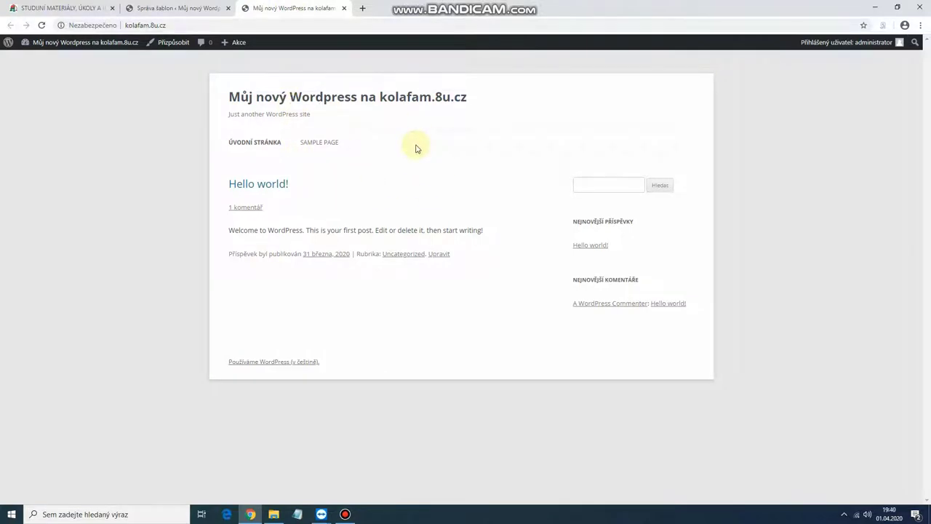
# Step: Switch back and forth between the Šablony admin tab and the front-page tab
pyautogui.click(182, 8)
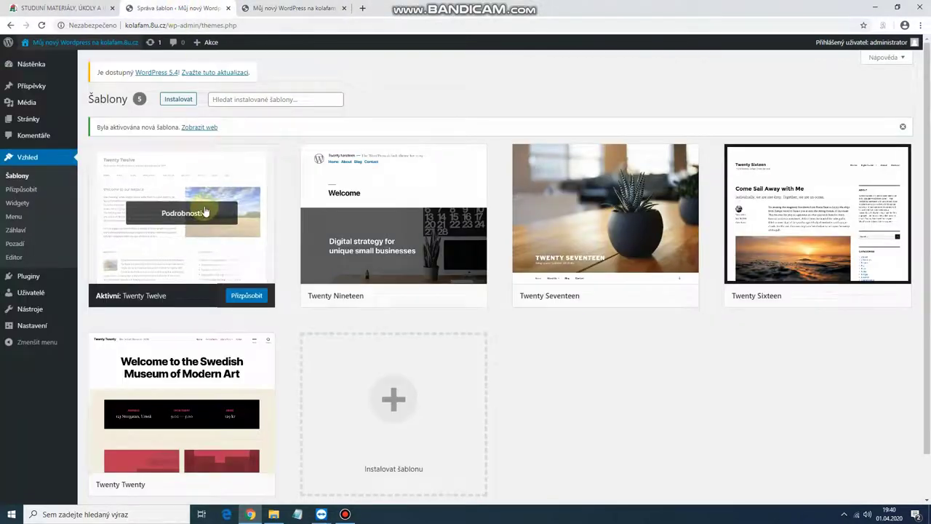
pyautogui.click(275, 8)
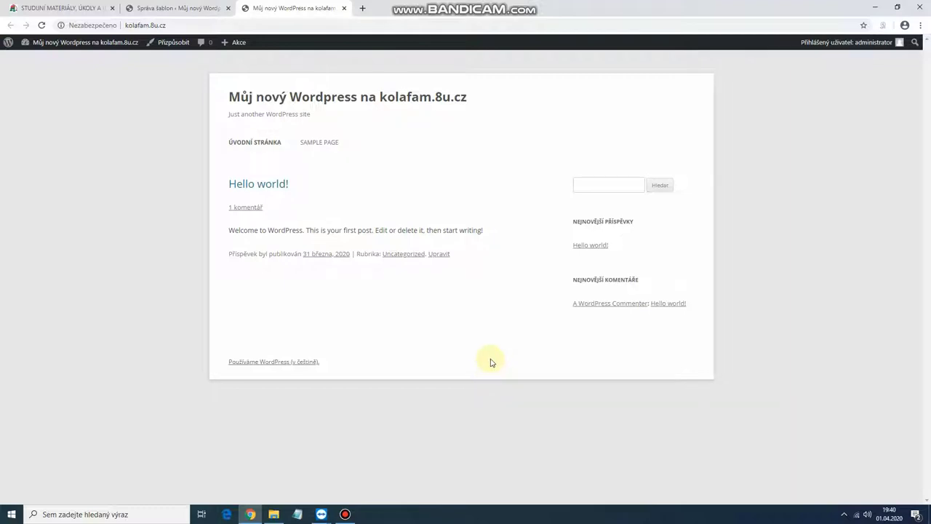
pyautogui.click(195, 13)
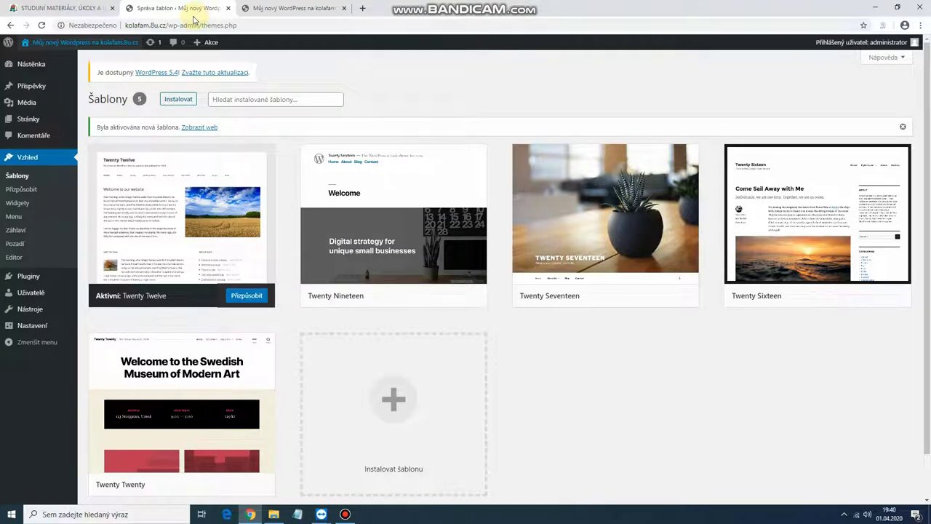
pyautogui.click(284, 11)
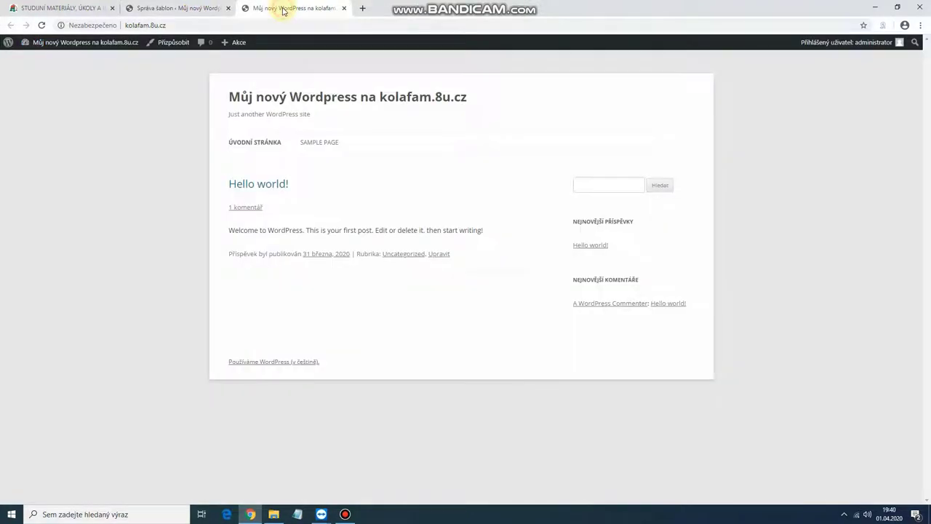